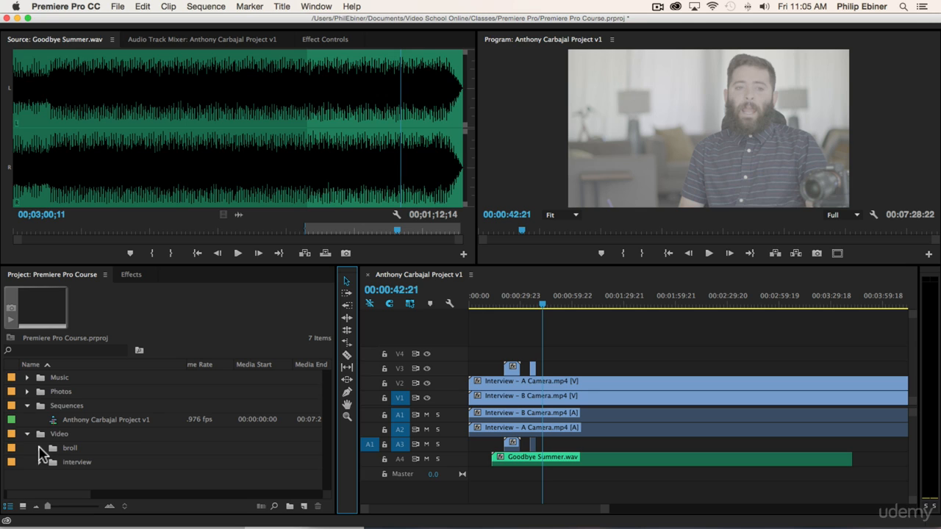
# Create a new sequence from Crusing Down Street.mp4 in the broll bin, dismissing the New Sequence settings.
pyautogui.click(41, 447)
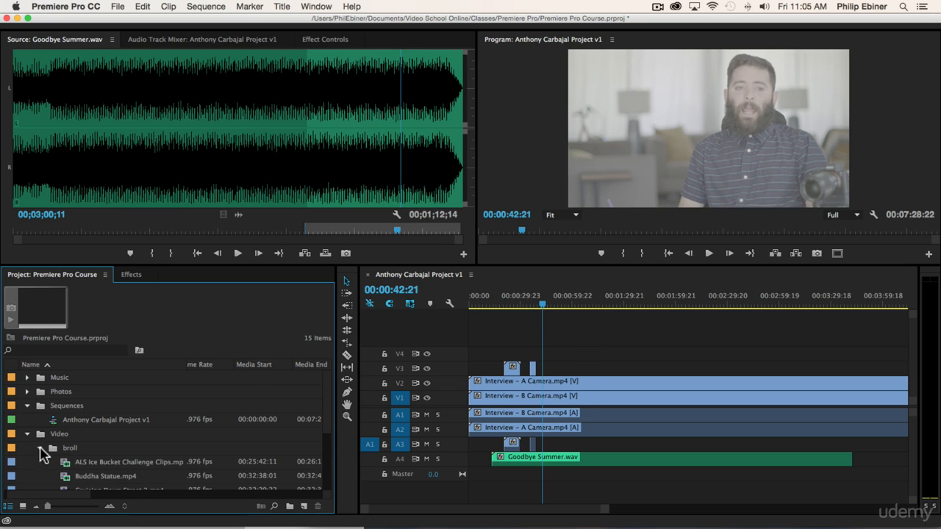
pyautogui.scroll(-3, 183, 421)
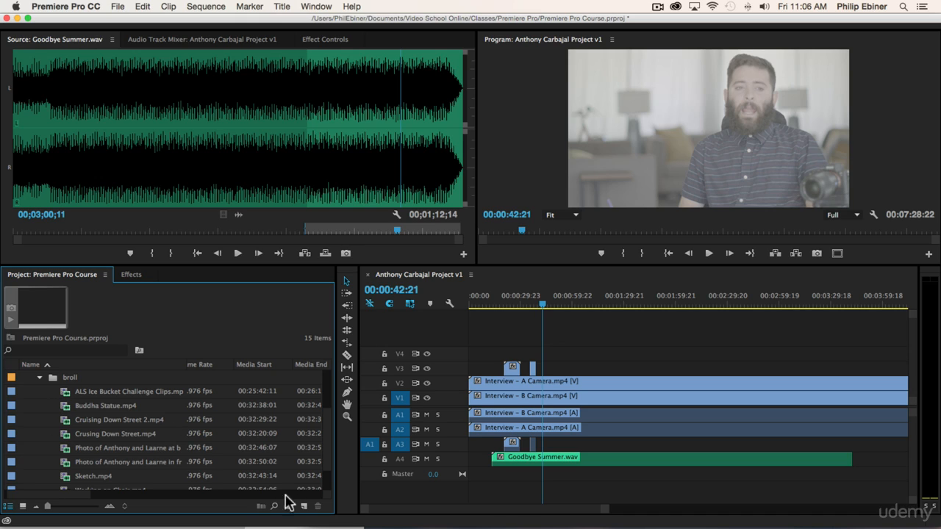
pyautogui.click(89, 434)
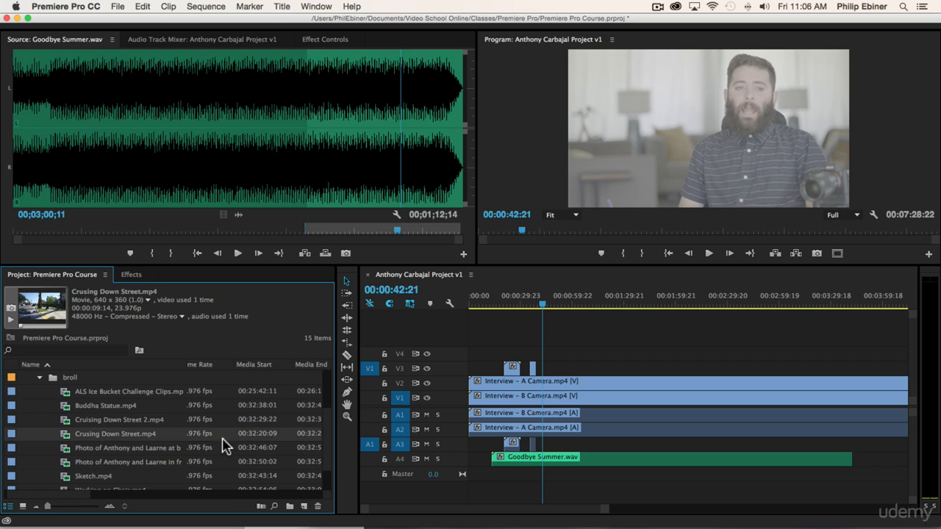
pyautogui.moveTo(77, 432); pyautogui.dragTo(304, 506)
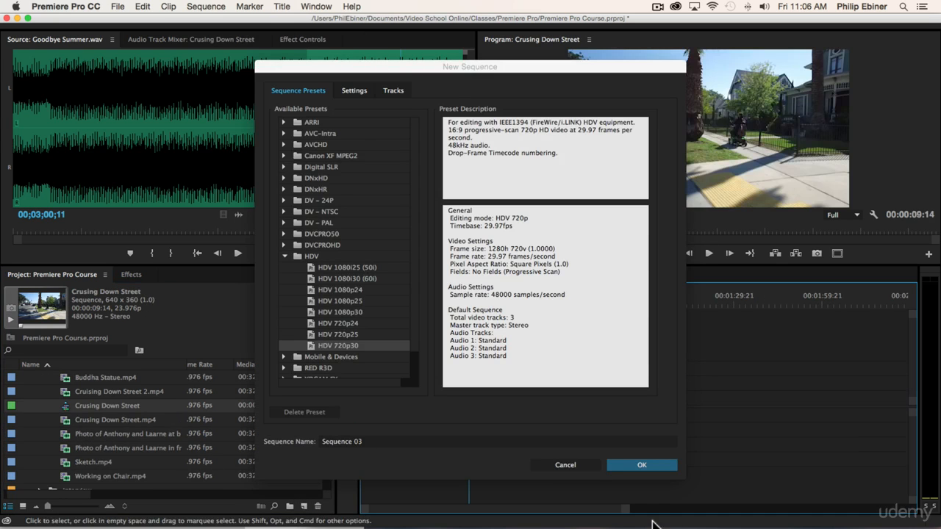
pyautogui.click(591, 468)
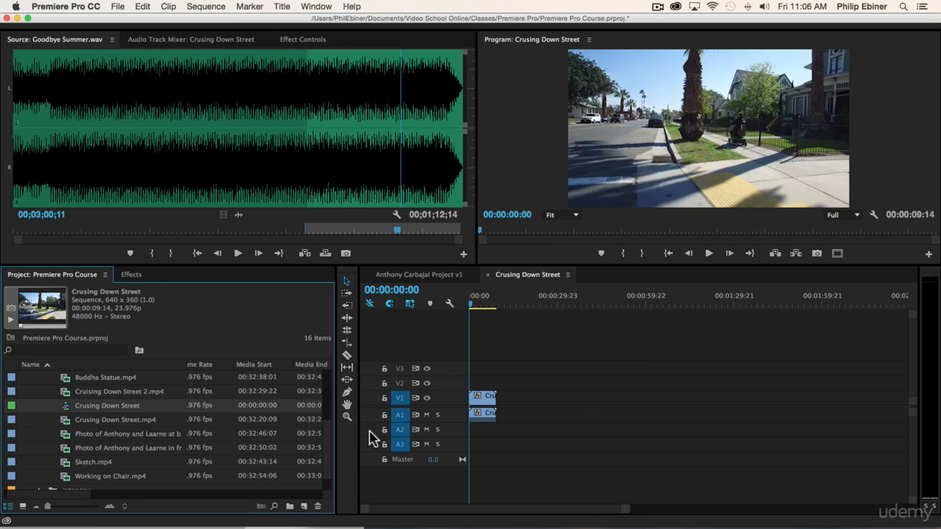
# Rename the new Crusing Down Street sequence as Broll Edits.
pyautogui.click(88, 406)
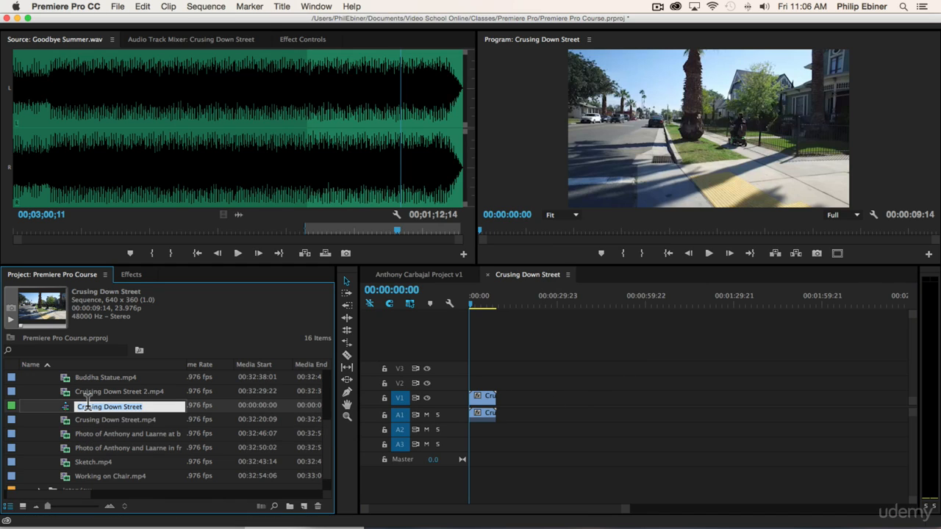
pyautogui.write('Broll Edits')
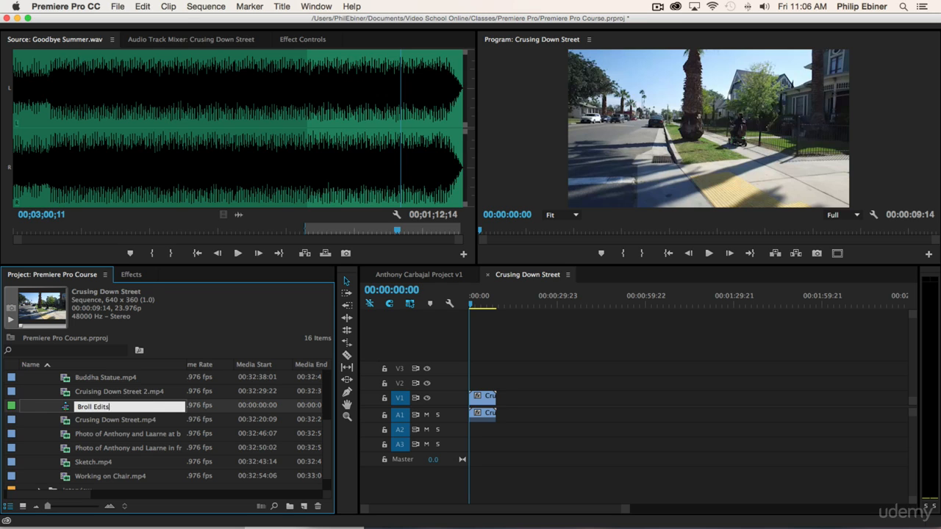
pyautogui.press('Return')
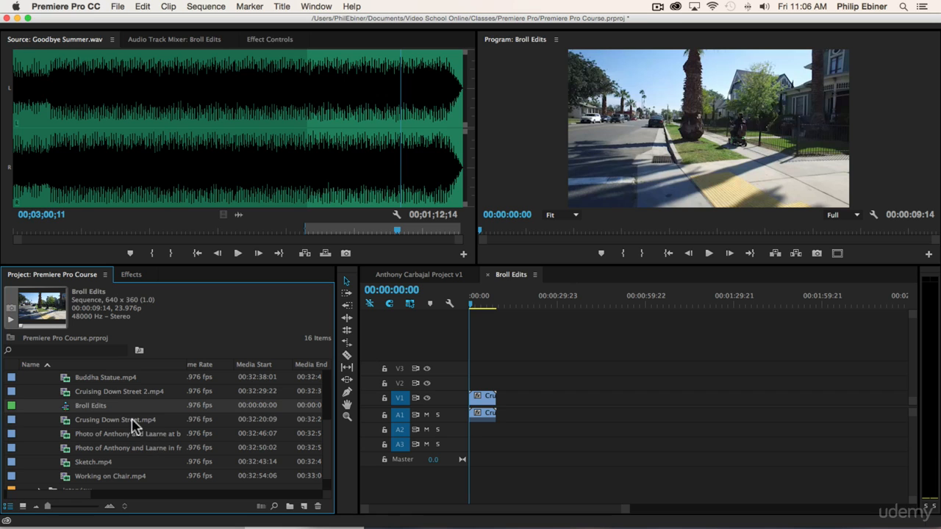
# Append Cruising Down Street 2.mp4, Working on Chair.mp4 and the photo clip in front of the building to Broll Edits on V1 and A1.
pyautogui.moveTo(111, 392); pyautogui.dragTo(498, 409)
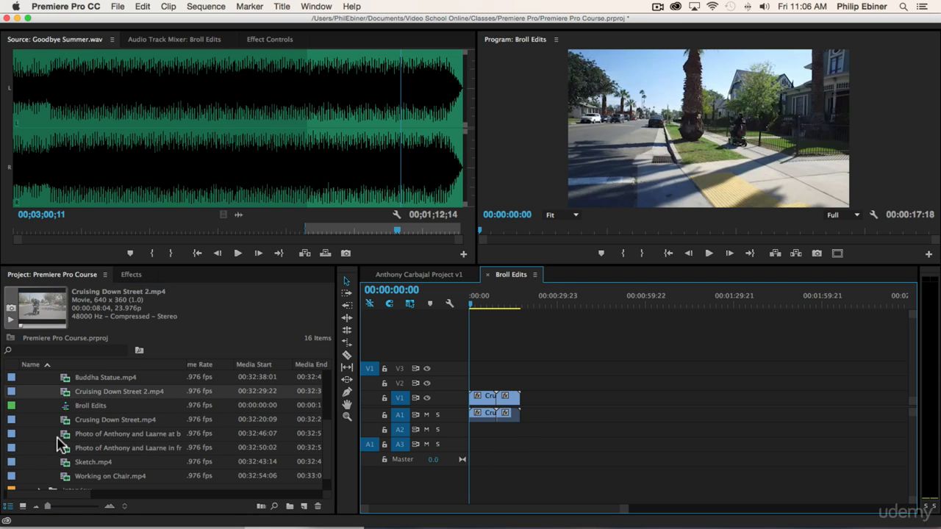
pyautogui.moveTo(93, 483); pyautogui.dragTo(529, 404)
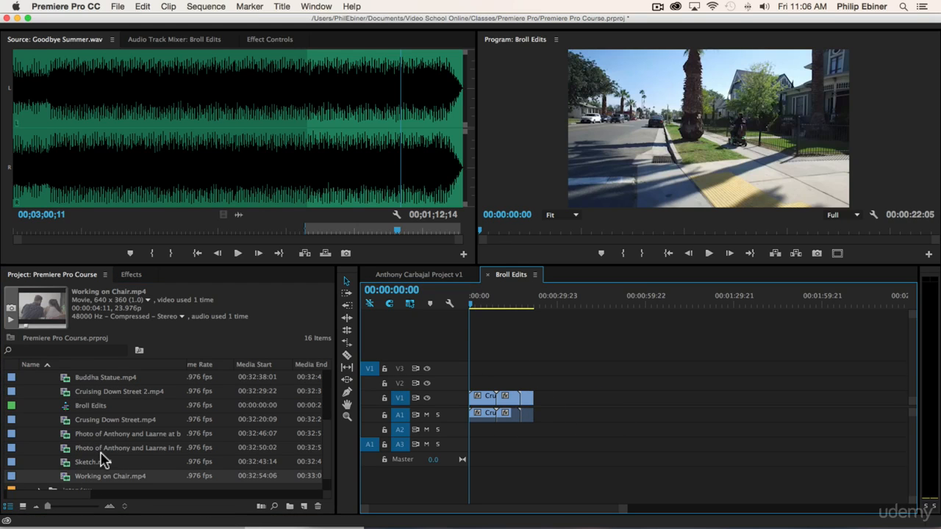
pyautogui.moveTo(105, 453); pyautogui.dragTo(542, 413)
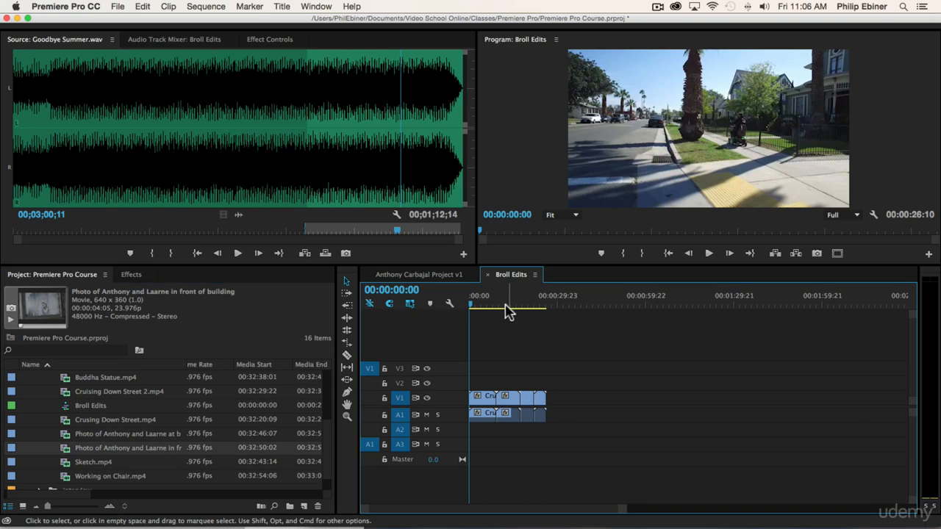
pyautogui.moveTo(471, 307); pyautogui.dragTo(430, 308)
pyautogui.press('=')
pyautogui.press('=')
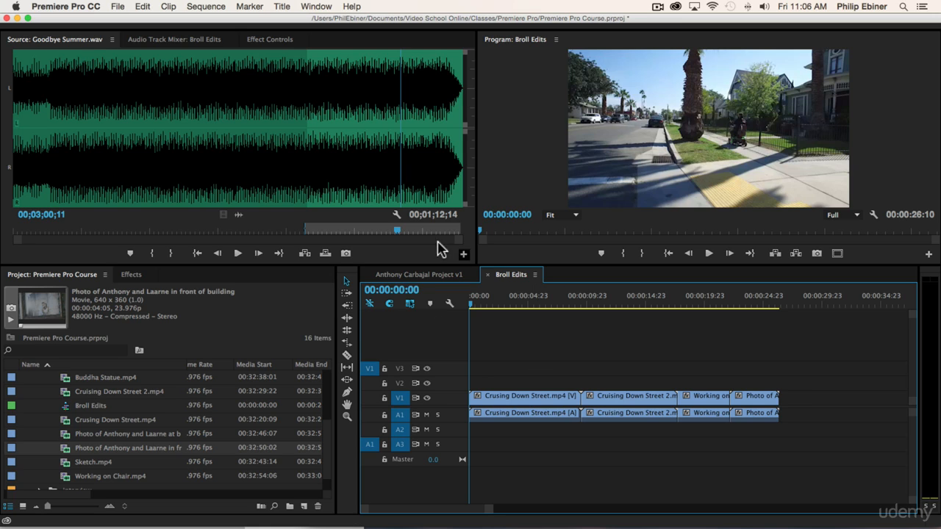
# Give the timeline slightly more height, and switch to the interview project sequence and back to Broll Edits.
pyautogui.click(232, 192)
pyautogui.click(537, 121)
pyautogui.click(307, 311)
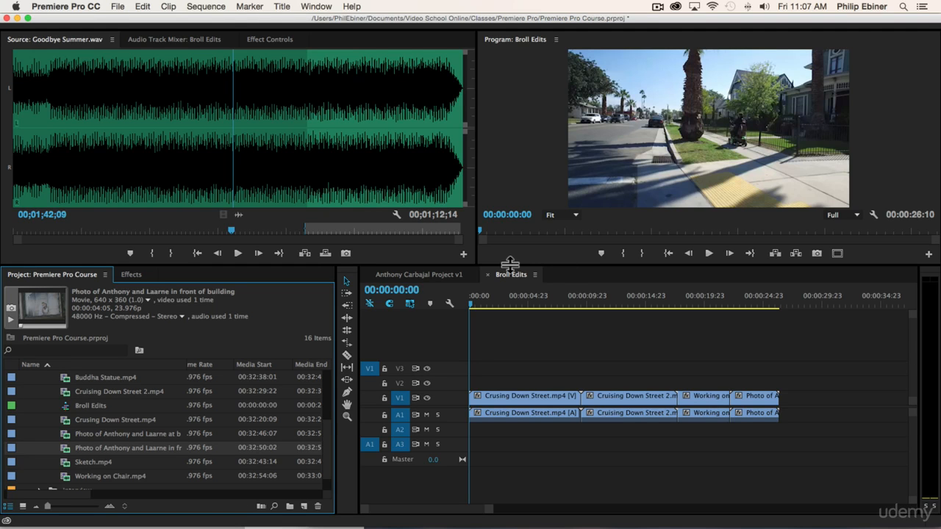
pyautogui.moveTo(622, 263); pyautogui.dragTo(570, 264)
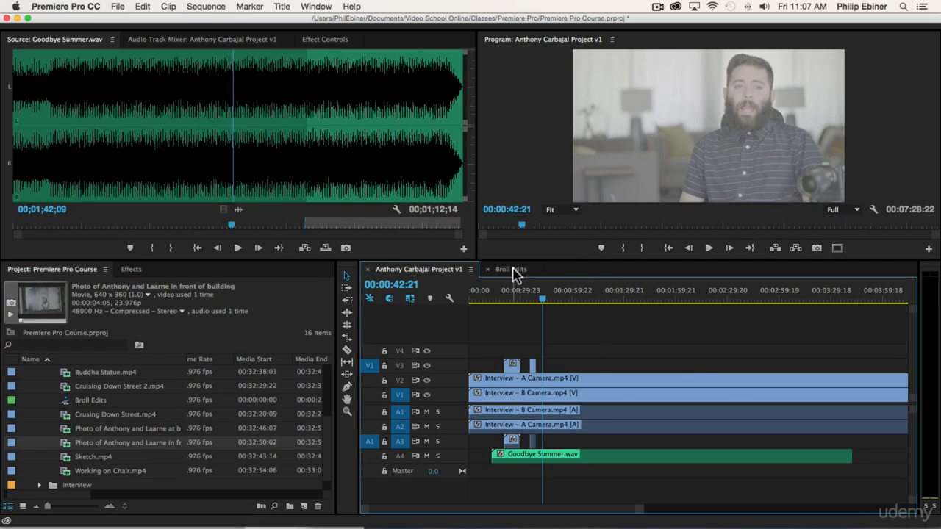
pyautogui.click(512, 269)
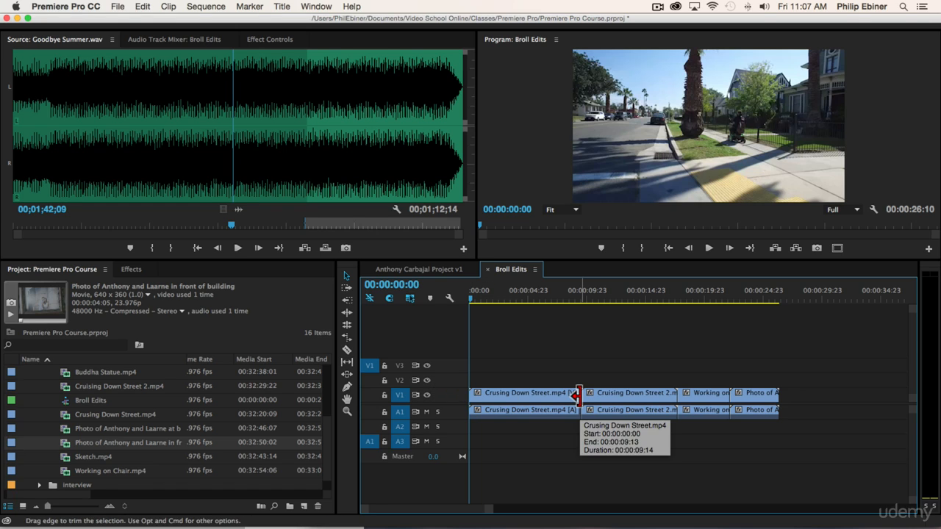
# Try trimming the end of the Crusing Down Street clip, play across the gap, and extend the clip back to full length.
pyautogui.moveTo(574, 394); pyautogui.dragTo(536, 395)
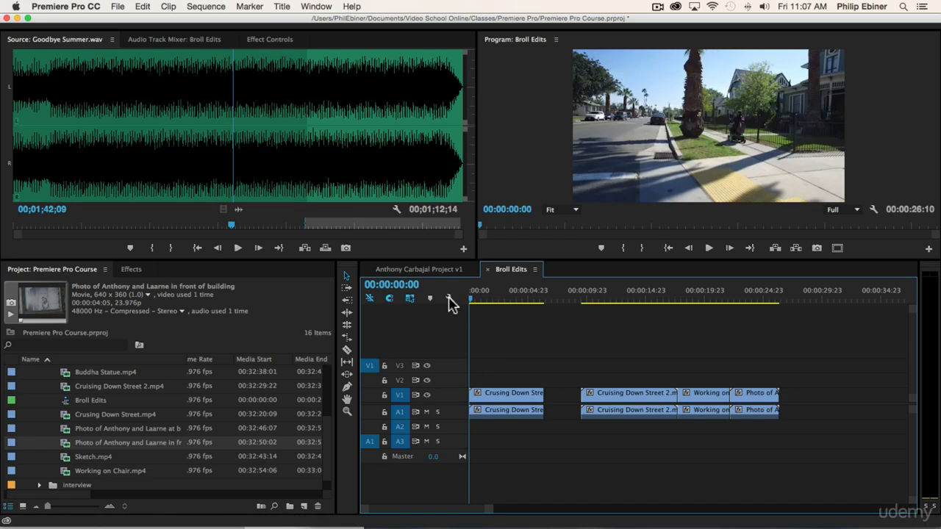
pyautogui.click(531, 296)
pyautogui.press('space')
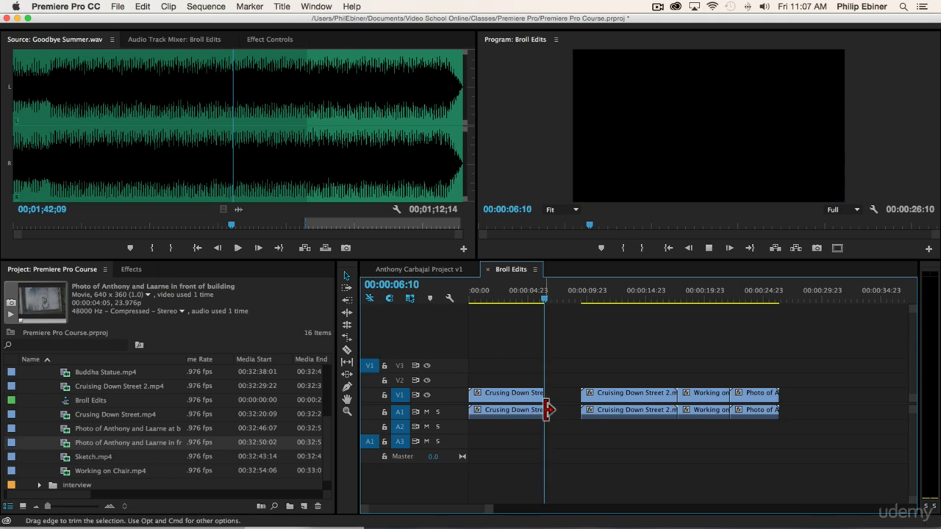
pyautogui.moveTo(539, 396); pyautogui.dragTo(588, 394)
pyautogui.press('space')
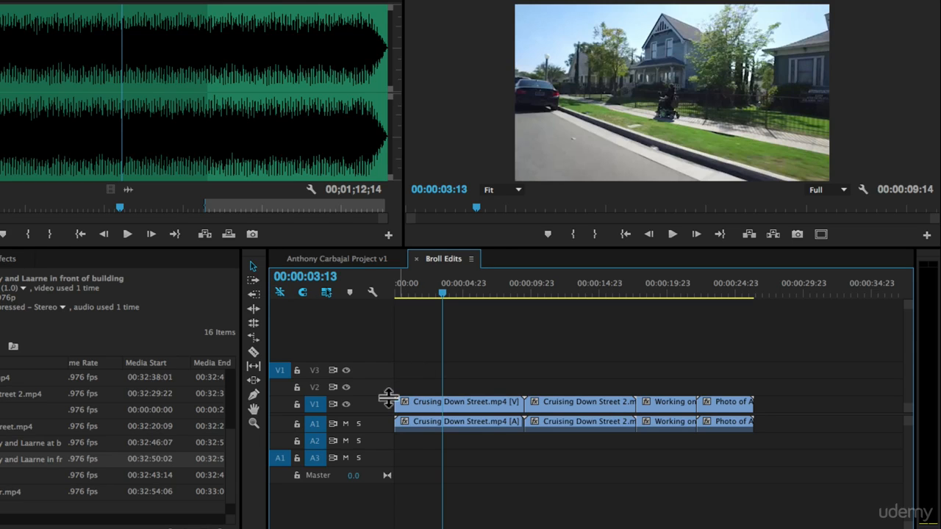
# Trim both the start and the end of the Crusing Down Street clip inward in Broll Edits.
pyautogui.moveTo(397, 402); pyautogui.dragTo(429, 402)
pyautogui.moveTo(518, 402); pyautogui.dragTo(491, 405)
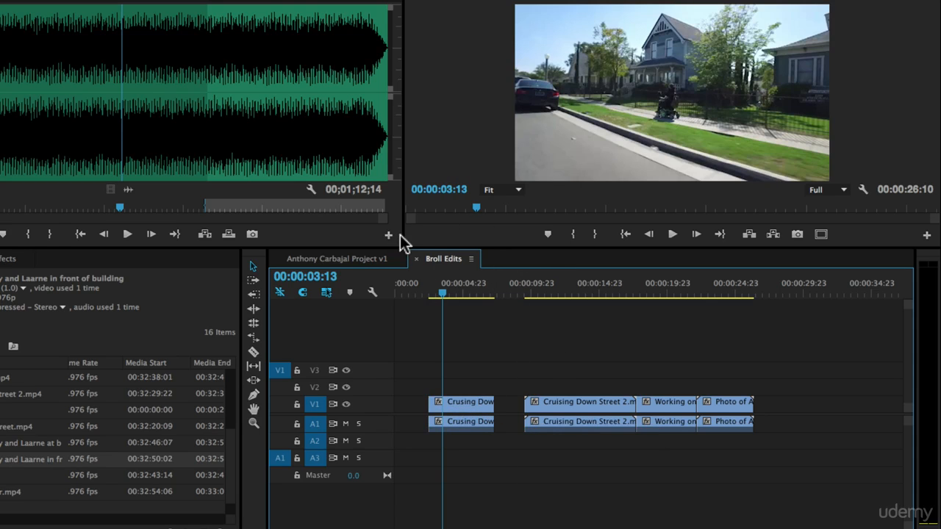
# Enlarge the program monitor in both width and height.
pyautogui.moveTo(401, 231); pyautogui.dragTo(294, 231)
pyautogui.moveTo(497, 248); pyautogui.dragTo(495, 307)
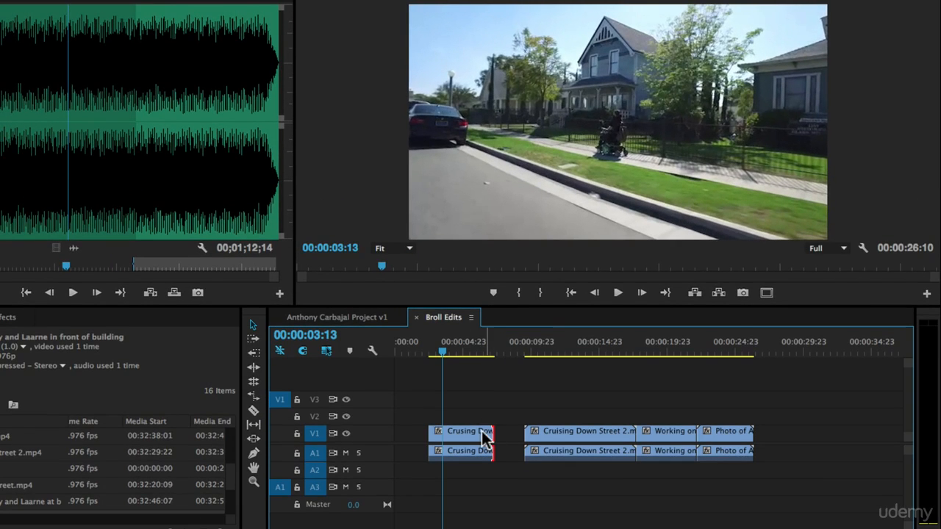
# Trim the end of the Crusing Down Street clip slightly further and play back the shortened clip.
pyautogui.moveTo(491, 434)
pyautogui.mouseDown()
pyautogui.moveTo(457, 434)
pyautogui.moveTo(489, 434)
pyautogui.moveTo(476, 433)
pyautogui.mouseUp()
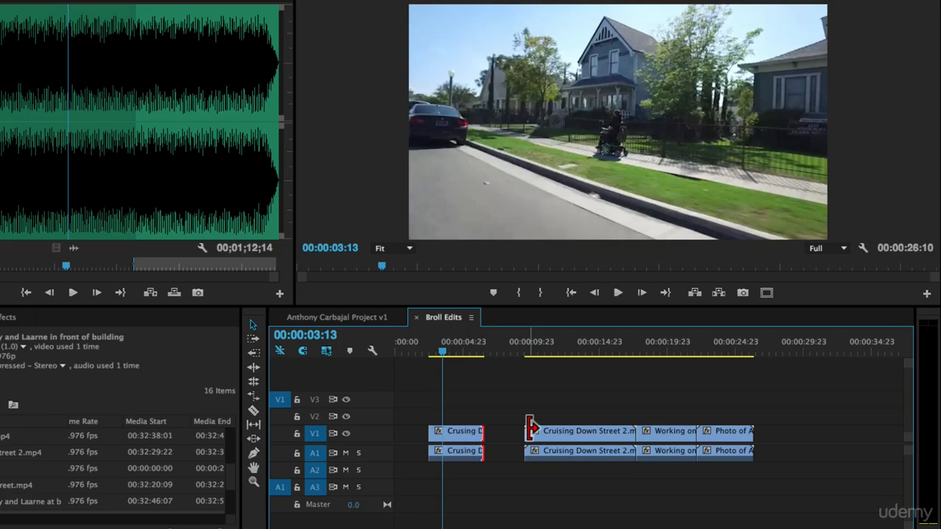
pyautogui.press('space')
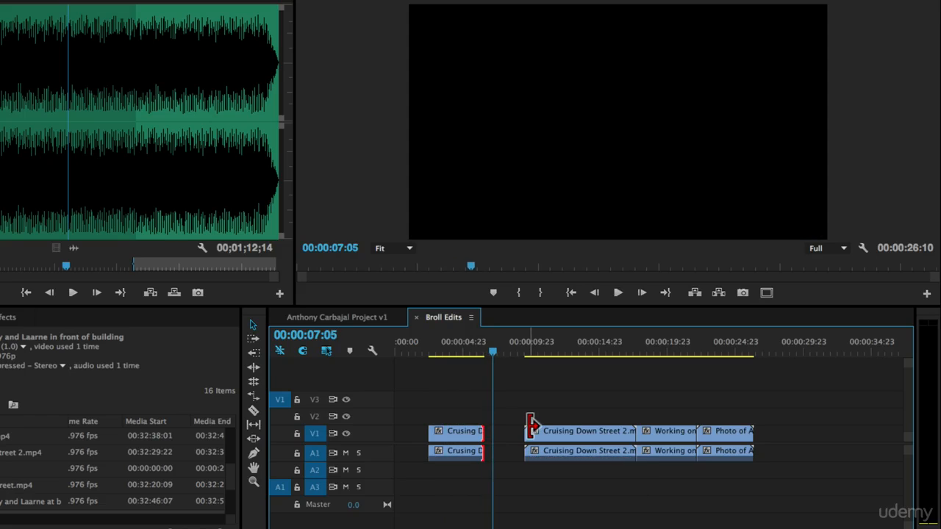
pyautogui.moveTo(489, 342); pyautogui.dragTo(468, 346)
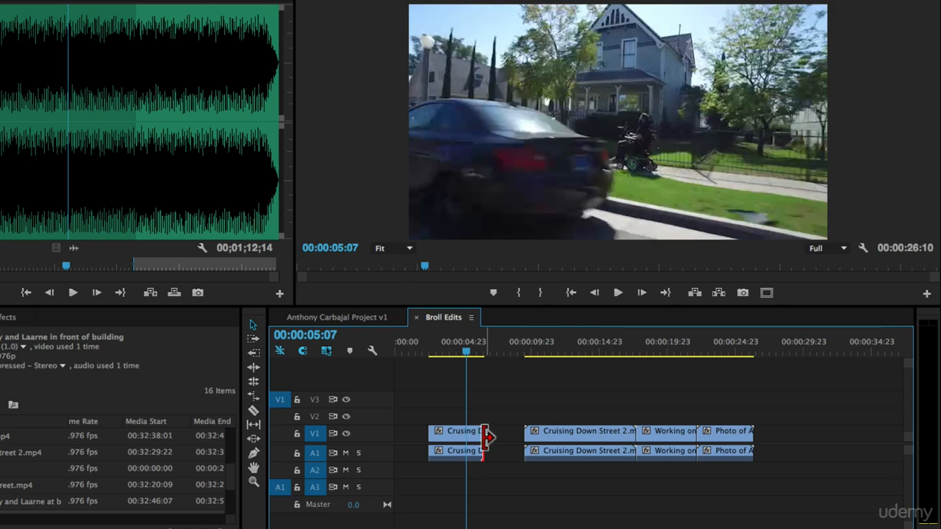
# Extend both ends of the Crusing Down Street clip back out to its full original length.
pyautogui.moveTo(476, 438); pyautogui.dragTo(523, 433)
pyautogui.moveTo(436, 435); pyautogui.dragTo(396, 434)
pyautogui.click(526, 393)
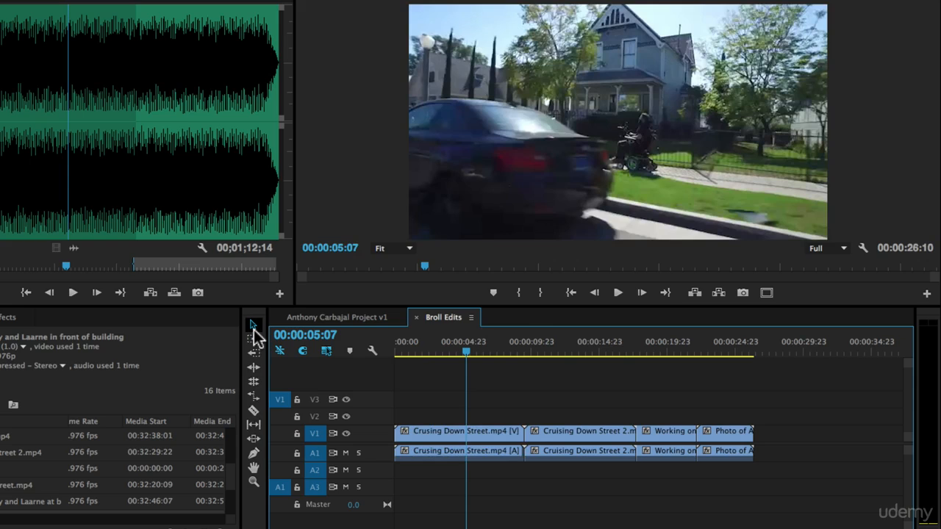
# Cut the sequence with the Razor tool at two points in the first clip and one point in each other clip.
pyautogui.click(254, 408)
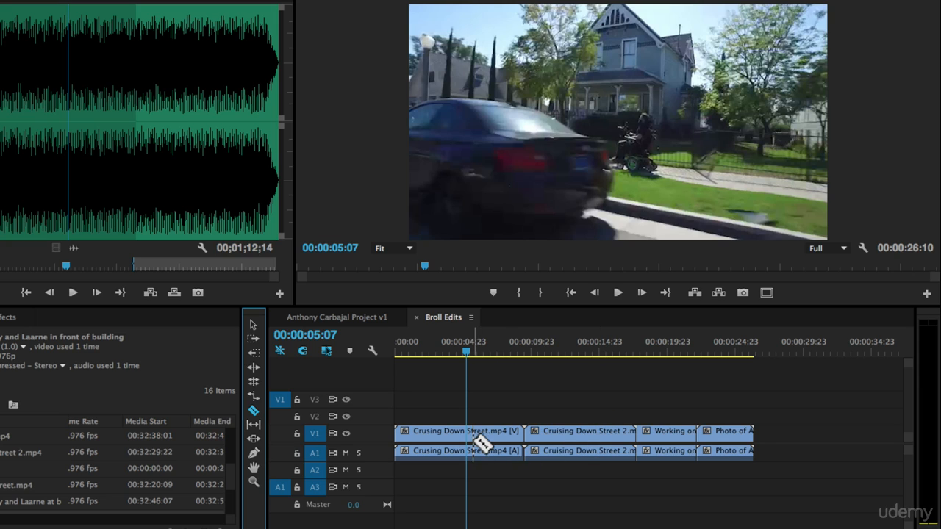
pyautogui.click(430, 434)
pyautogui.click(490, 434)
pyautogui.click(597, 434)
pyautogui.click(661, 434)
pyautogui.click(731, 433)
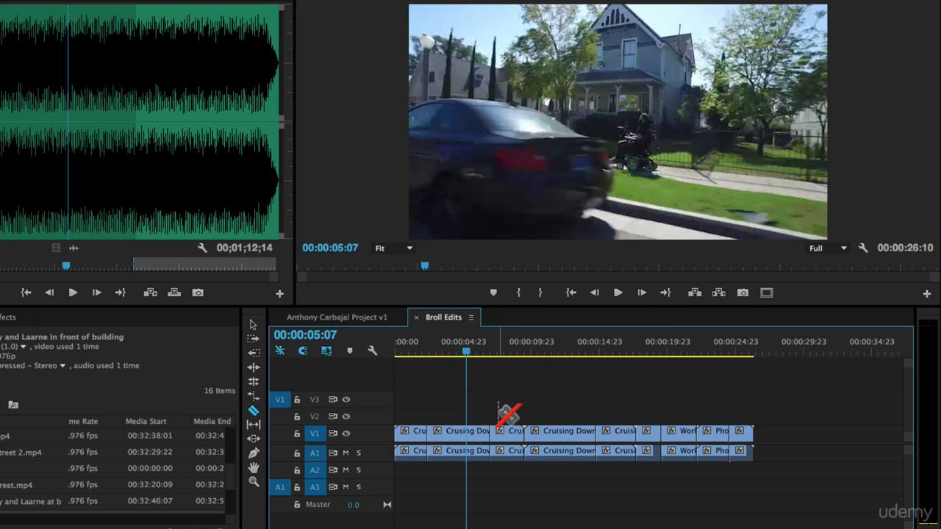
# Undo all the trial razor cuts in the Broll Edits sequence.
pyautogui.hotkey('ctrl', 'z')
pyautogui.hotkey('ctrl', 'z')
pyautogui.hotkey('ctrl', 'z')
# Split the Crusing Down Street clip with the Razor tool at 00:00:06:13.
pyautogui.moveTo(463, 349); pyautogui.dragTo(484, 352)
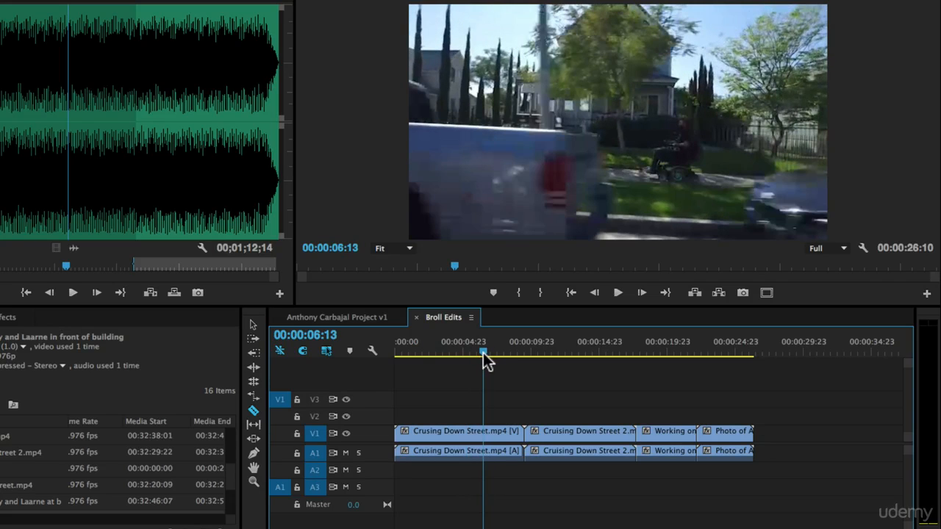
pyautogui.click(485, 434)
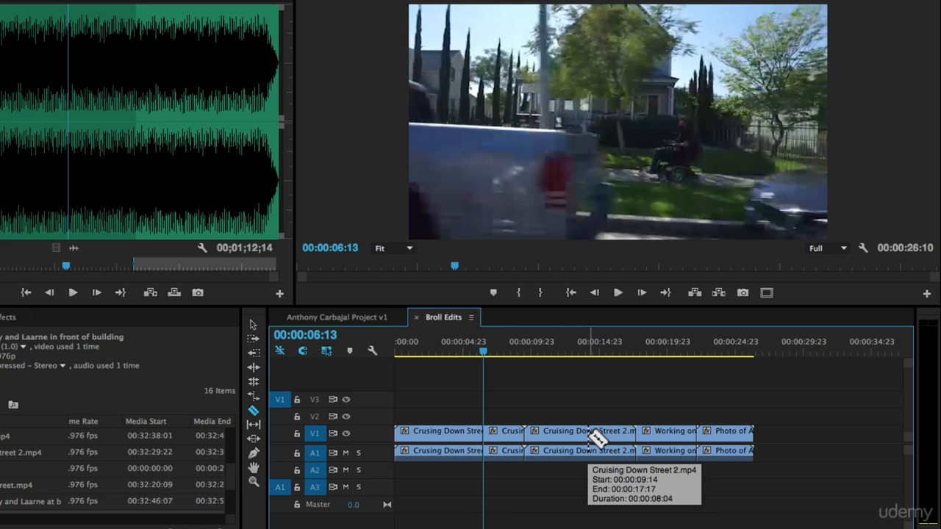
# Preview the piece of Crusing Down Street after the cut, and delete it with its audio, leaving the gap.
pyautogui.press('=')
pyautogui.press('=')
pyautogui.press('-')
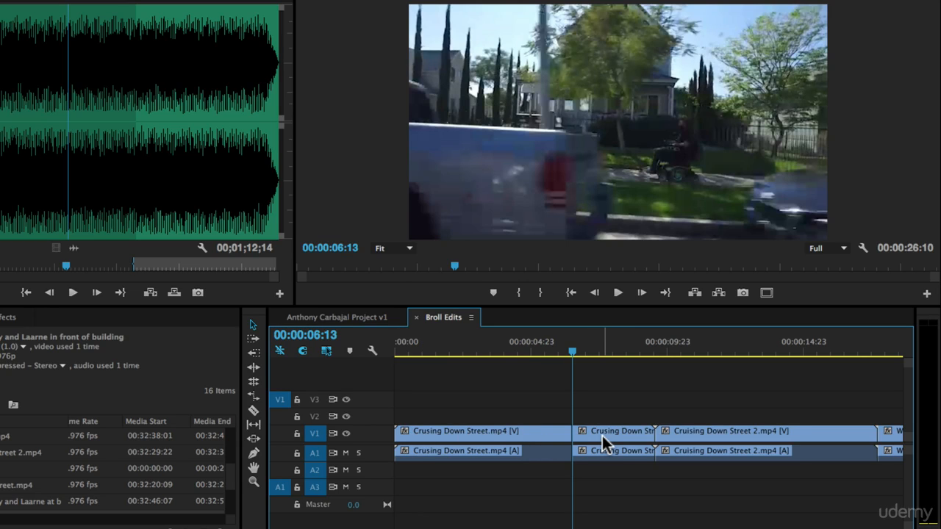
pyautogui.click(607, 431)
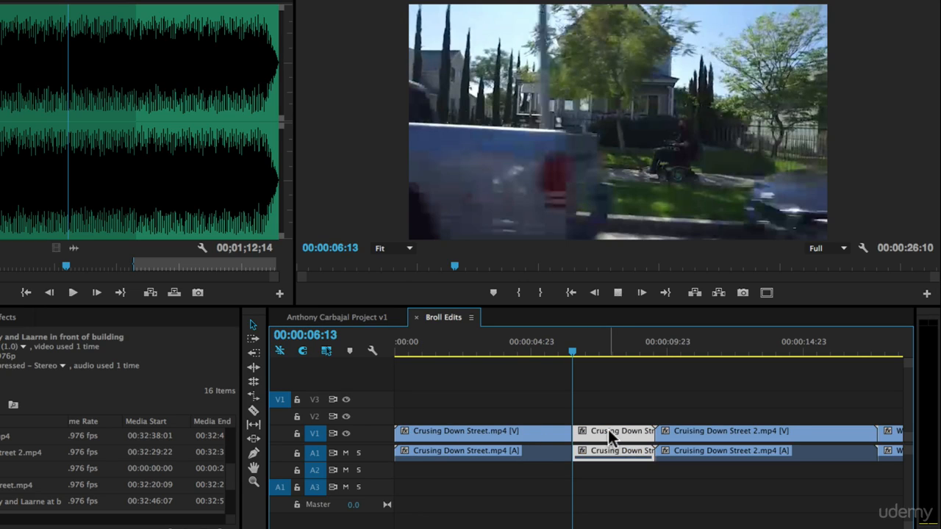
pyautogui.press('space')
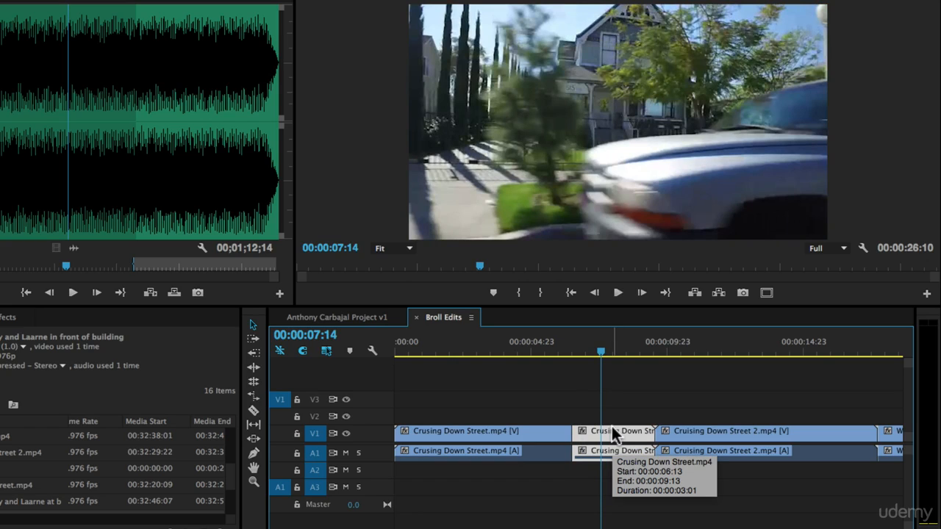
pyautogui.press('Delete')
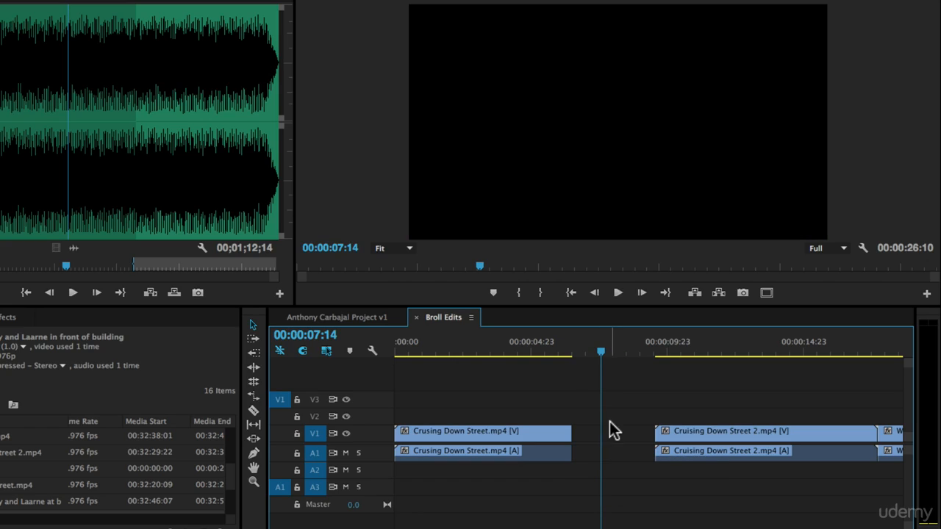
# Play back the end of the shortened Crusing Down Street clip into the gap.
pyautogui.moveTo(568, 362); pyautogui.dragTo(531, 360)
pyautogui.press('-')
pyautogui.press('space')
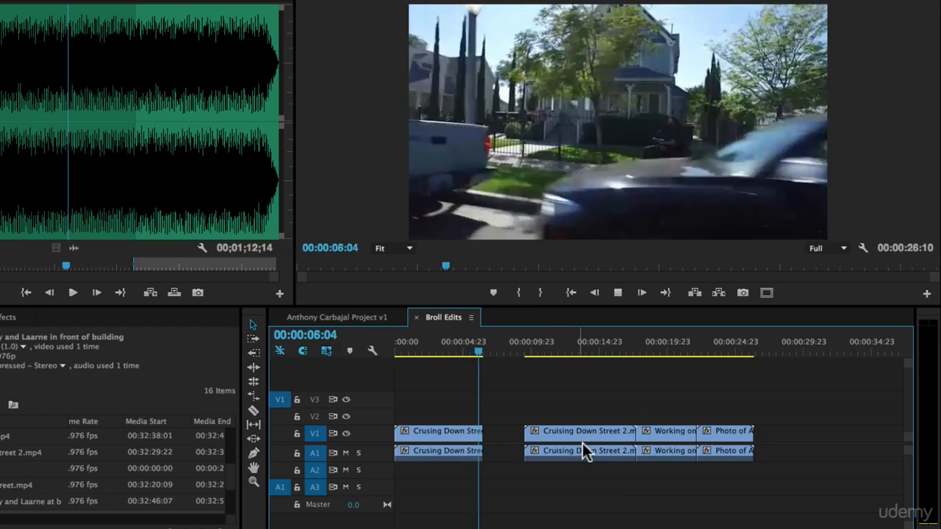
# Split the Cruising Down Street 2 clip at 00:00:12:01 with the Razor tool, and delete the piece before the cut with its audio.
pyautogui.click(547, 352)
pyautogui.moveTo(549, 352)
pyautogui.mouseDown()
pyautogui.moveTo(524, 347)
pyautogui.moveTo(559, 358)
pyautogui.mouseUp()
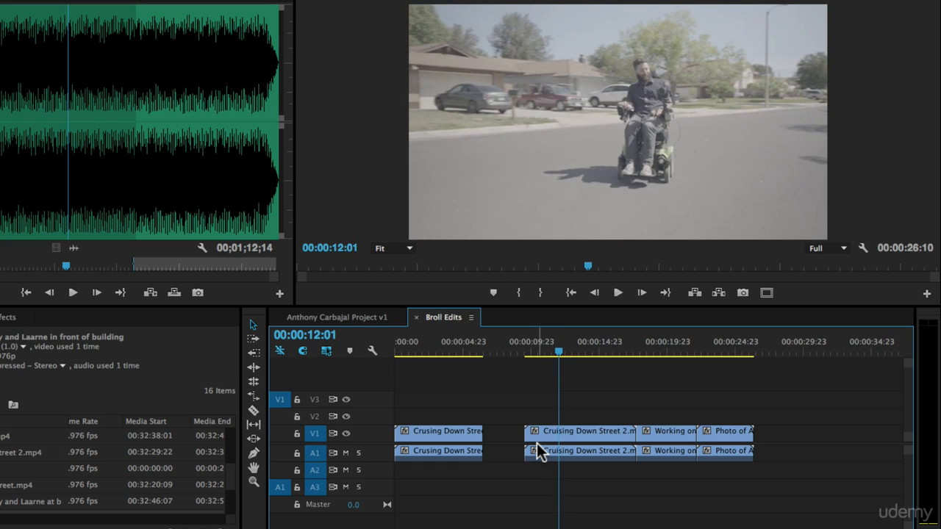
pyautogui.click(253, 410)
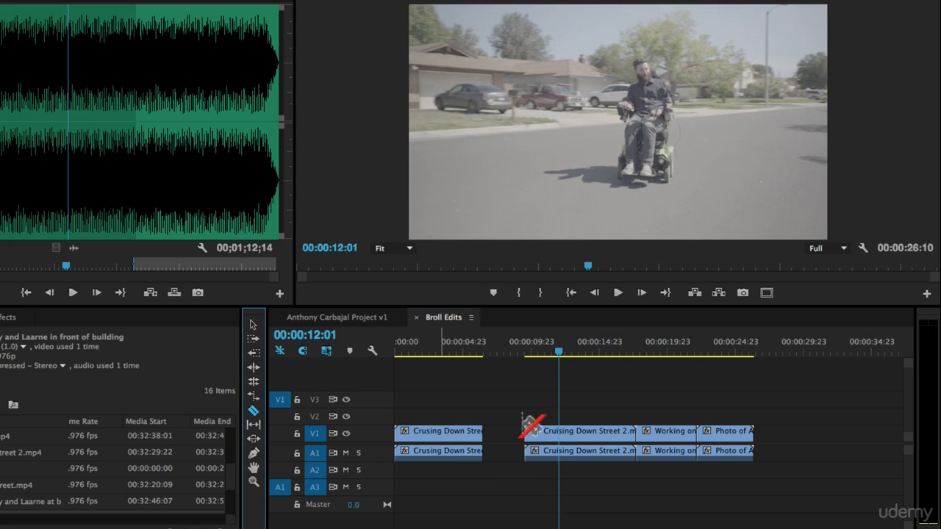
pyautogui.click(560, 433)
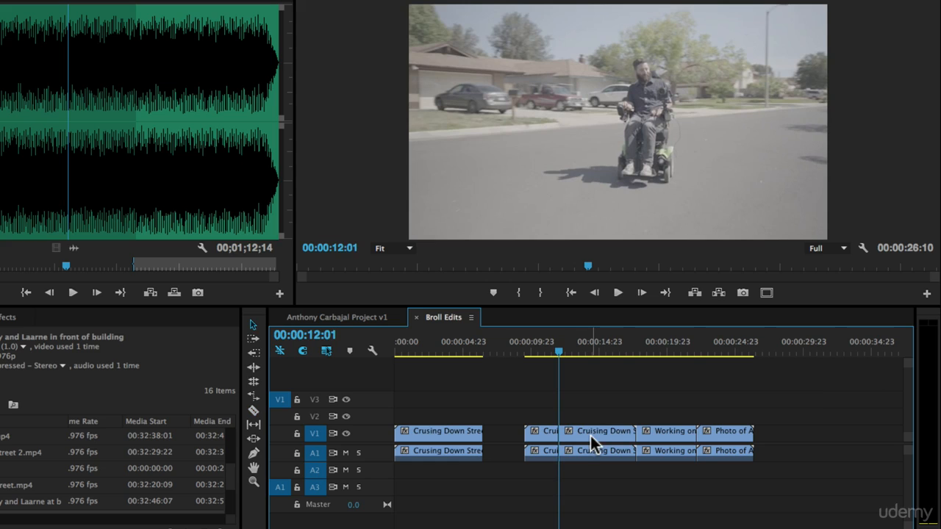
pyautogui.click(533, 432)
pyautogui.press('Delete')
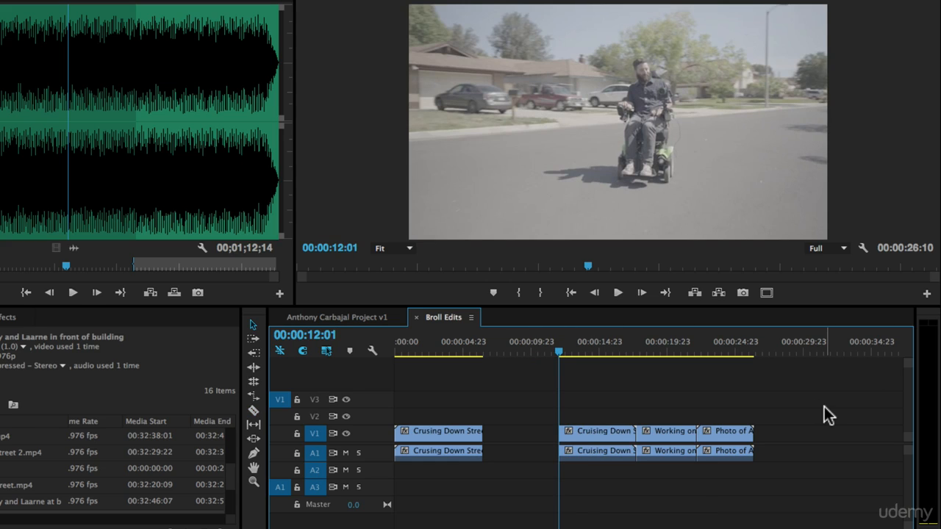
# Try to close the gap by moving the three clips after it together against the Crusing Down Street clip, and undo the move.
pyautogui.moveTo(834, 402); pyautogui.dragTo(587, 461)
pyautogui.click(587, 432)
pyautogui.moveTo(601, 394); pyautogui.dragTo(778, 466)
pyautogui.moveTo(578, 433); pyautogui.dragTo(514, 432)
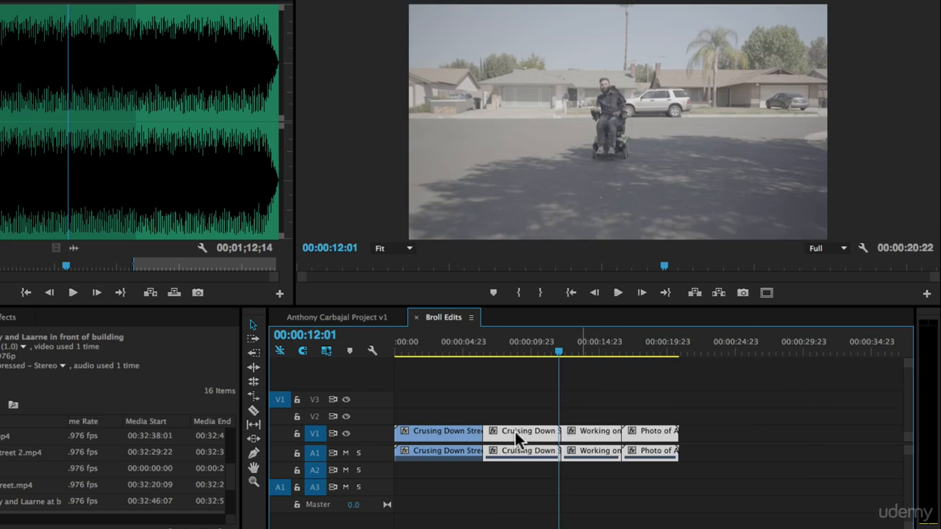
pyautogui.hotkey('ctrl', 'z')
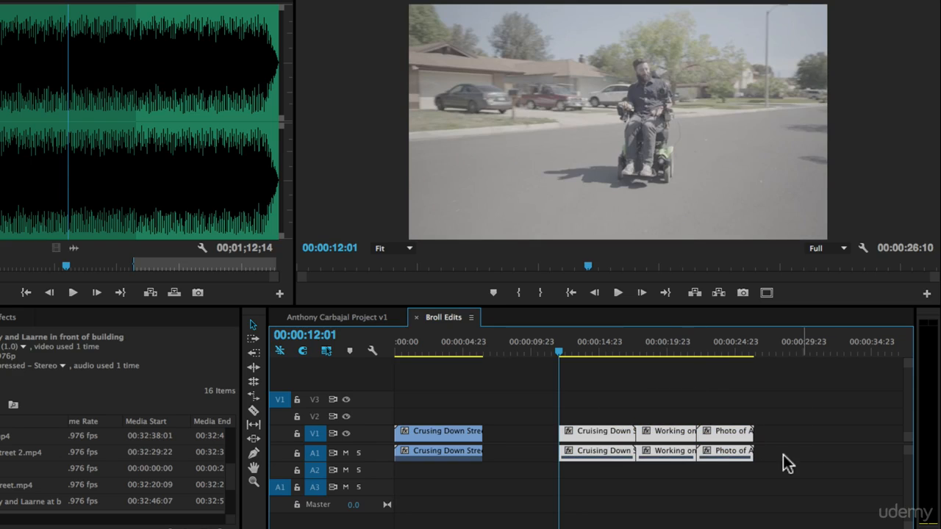
pyautogui.moveTo(595, 439); pyautogui.dragTo(526, 435)
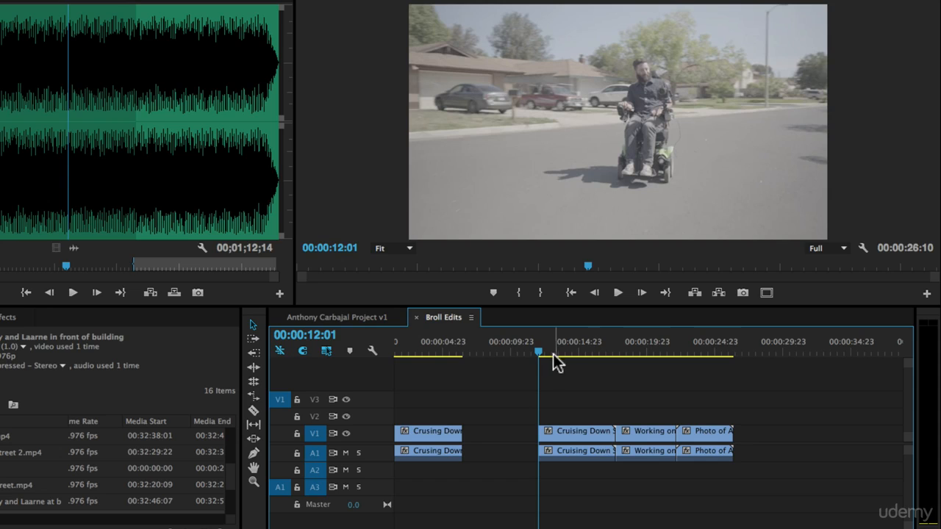
# Make a trial razor cut near the end of Cruising Down Street 2, just past 00:00:16:01, and undo it.
pyautogui.moveTo(538, 349); pyautogui.dragTo(593, 354)
pyautogui.click(254, 411)
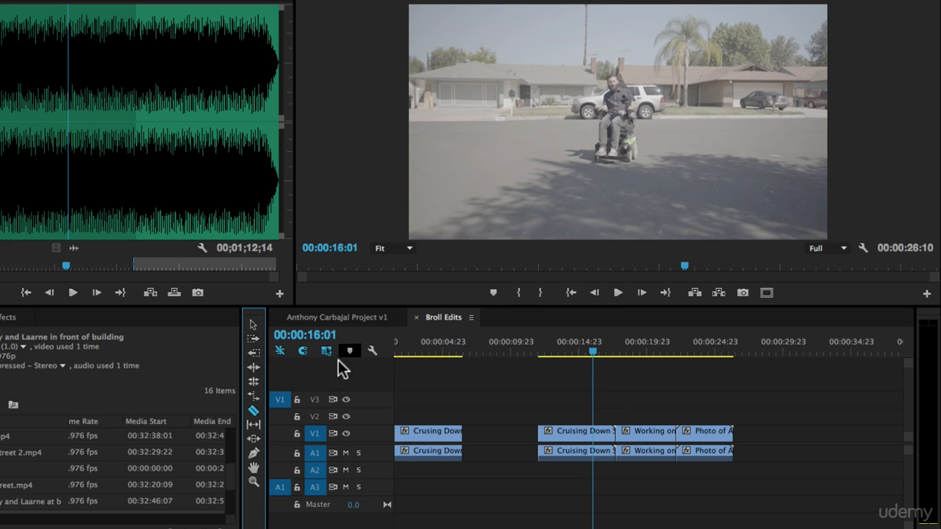
pyautogui.click(603, 437)
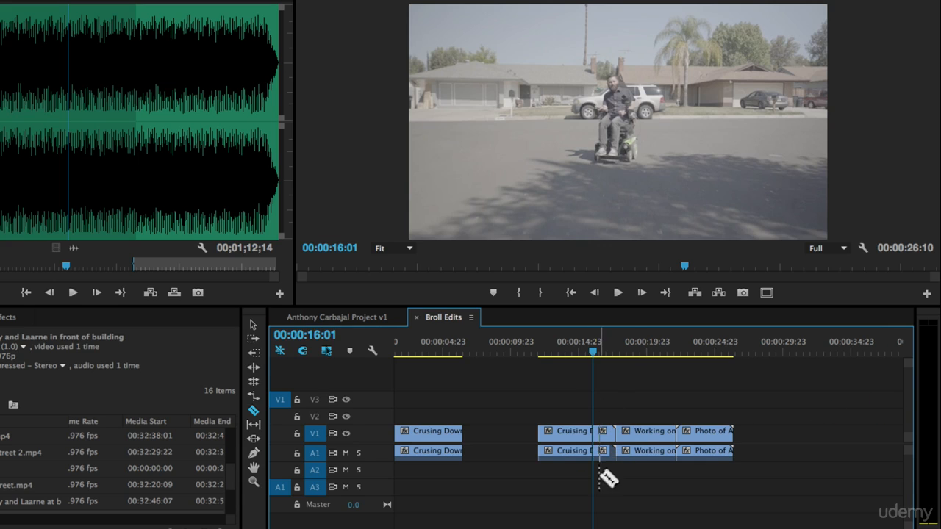
pyautogui.hotkey('ctrl', 'z')
# Select the three clips after the gap and move them earlier until they meet the end of the Crusing Down Street clip.
pyautogui.press('v')
pyautogui.moveTo(555, 406); pyautogui.dragTo(788, 455)
pyautogui.moveTo(565, 433); pyautogui.dragTo(537, 445)
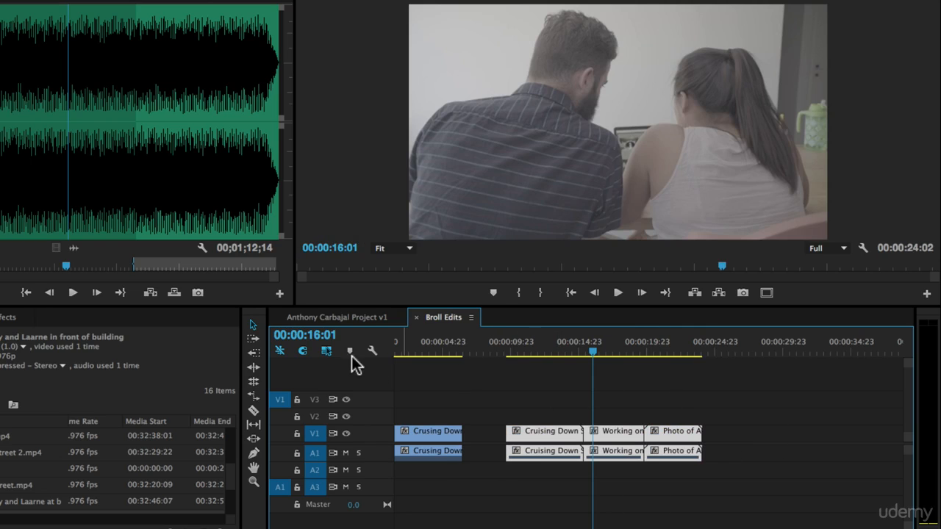
pyautogui.moveTo(533, 430); pyautogui.dragTo(513, 433)
pyautogui.press('super+z')
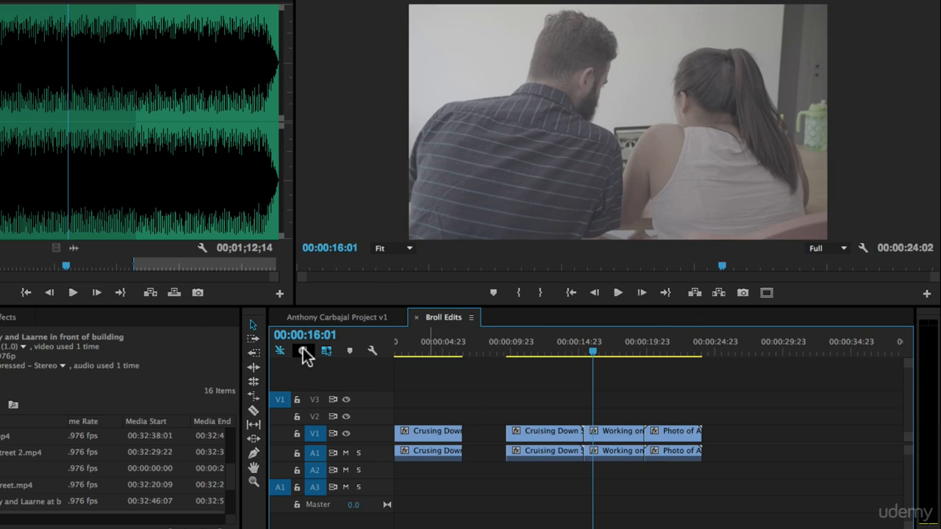
pyautogui.moveTo(514, 388); pyautogui.dragTo(809, 497)
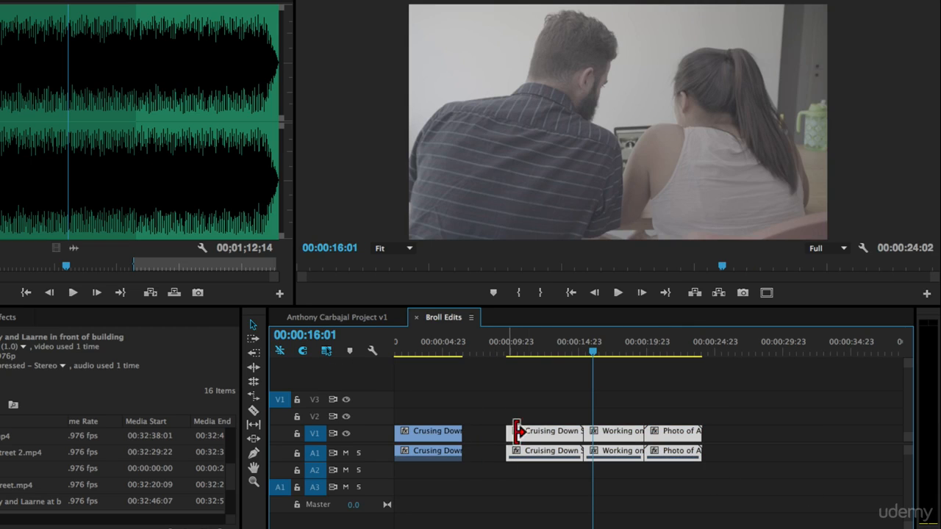
pyautogui.moveTo(542, 435); pyautogui.dragTo(499, 428)
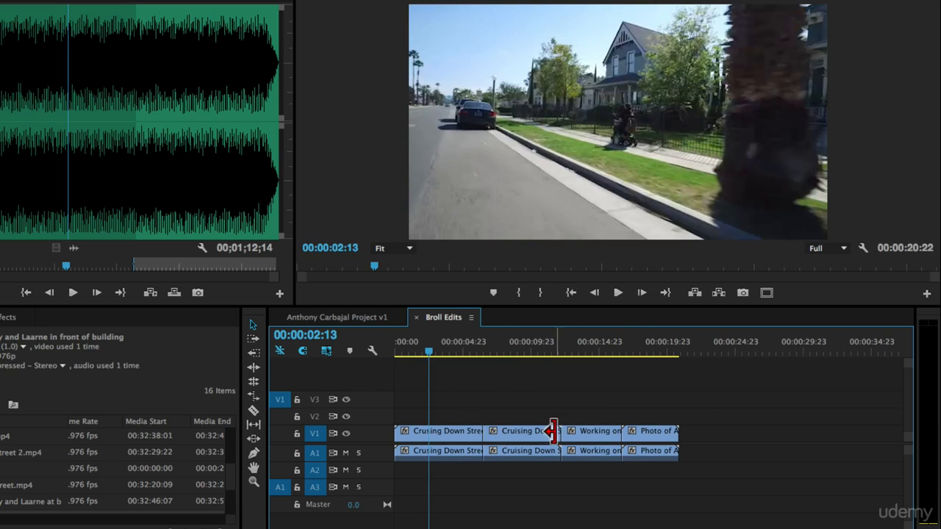
# Move the three clips later to open a gap after Crusing Down Street, and delete that empty gap.
pyautogui.moveTo(526, 403); pyautogui.dragTo(731, 491)
pyautogui.moveTo(526, 430); pyautogui.dragTo(640, 433)
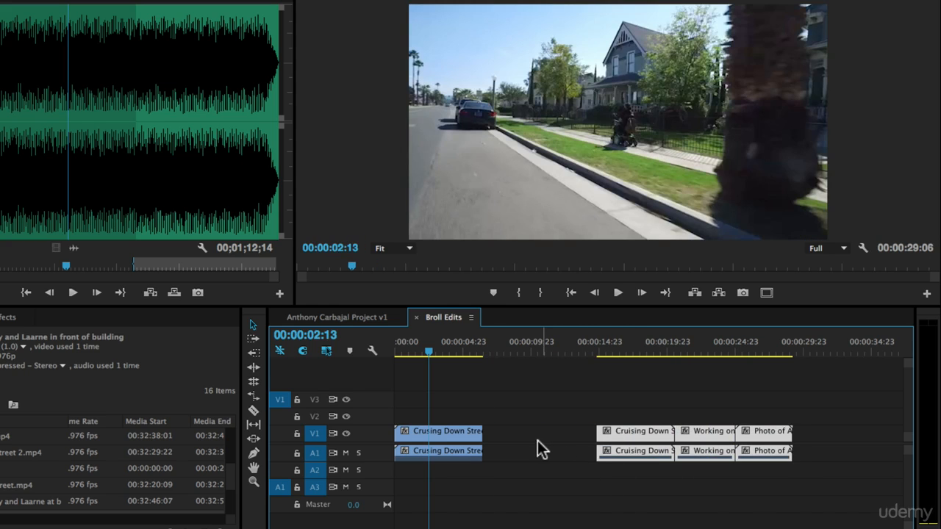
pyautogui.click(516, 436)
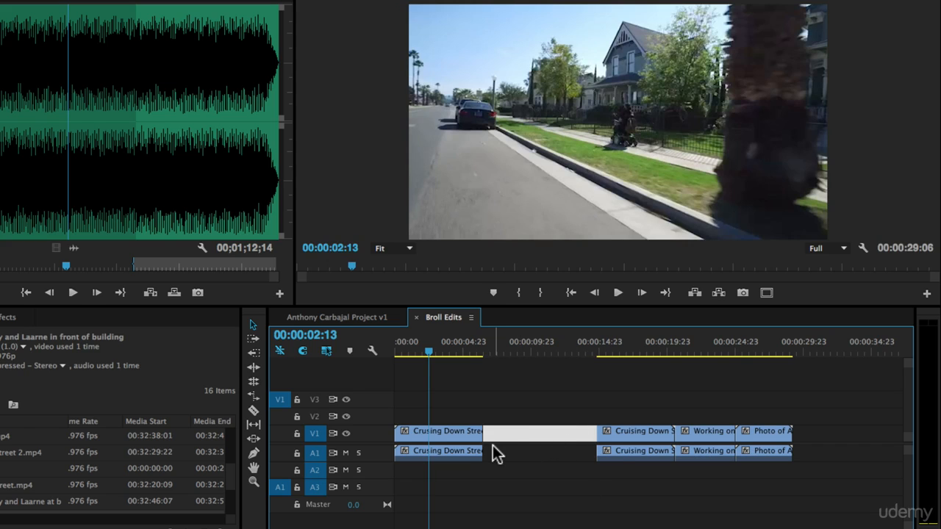
pyautogui.press('Delete')
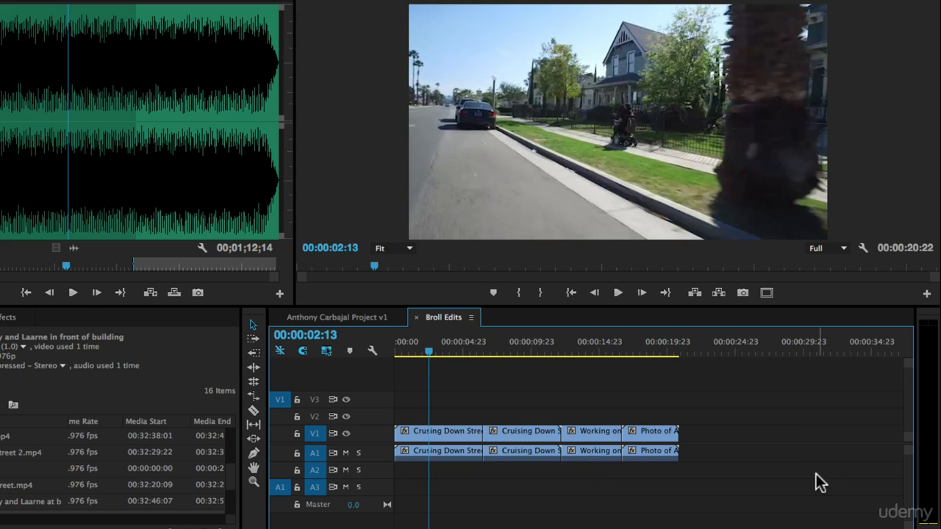
# Undo the gap deletion, and close the gap after Crusing Down Street with Ripple Delete instead.
pyautogui.press('super+z')
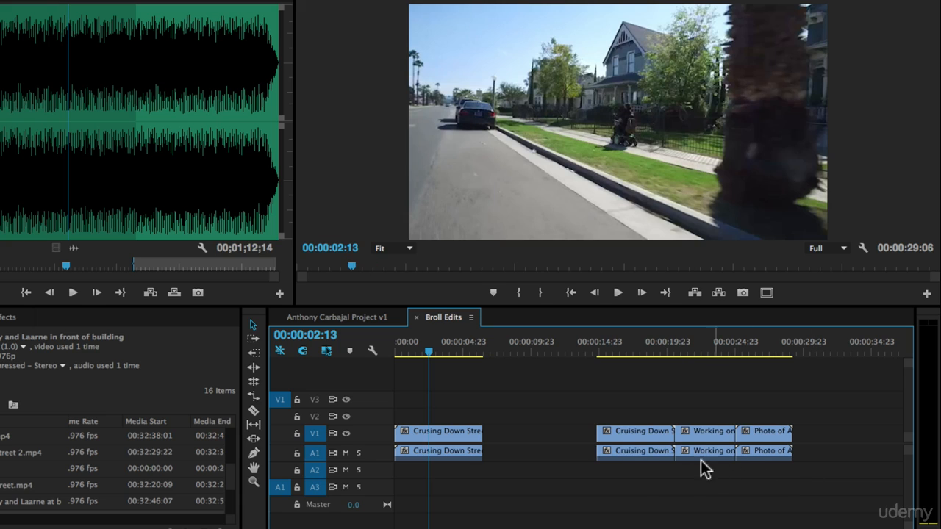
pyautogui.rightClick(523, 431)
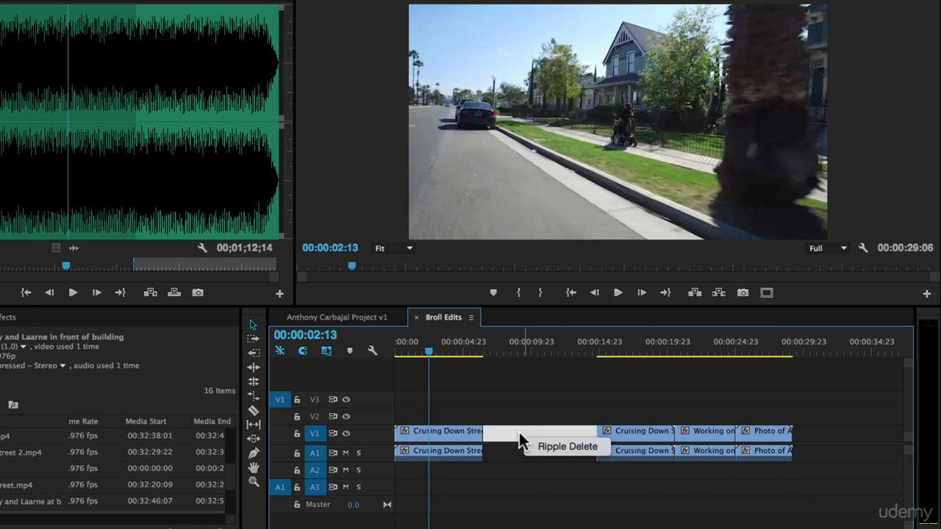
pyautogui.click(553, 447)
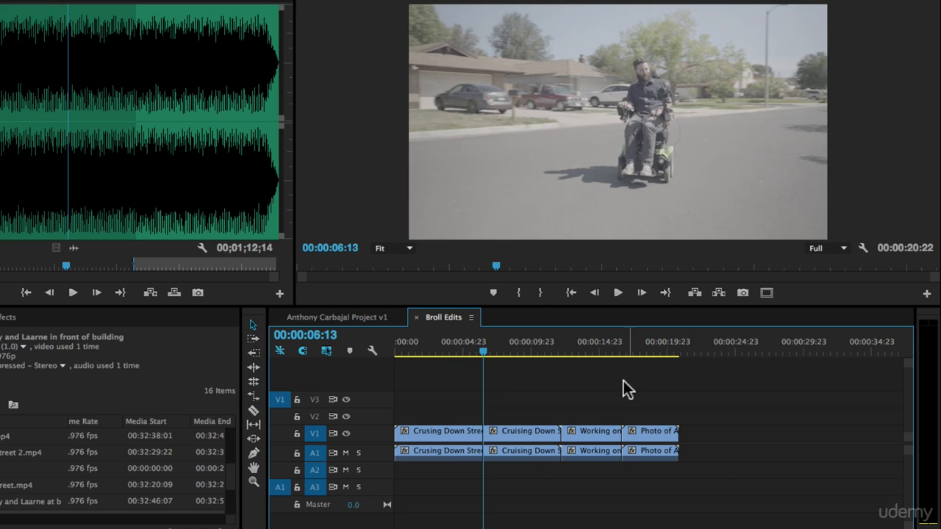
# Restore both street clips to their lengths before the razor cuts, with all four clips in a row without gaps.
pyautogui.click(252, 329)
pyautogui.moveTo(557, 432); pyautogui.dragTo(558, 433)
pyautogui.moveTo(539, 407); pyautogui.dragTo(738, 457)
pyautogui.moveTo(599, 434); pyautogui.dragTo(577, 432)
pyautogui.moveTo(556, 388); pyautogui.dragTo(794, 477)
pyautogui.moveTo(674, 436); pyautogui.dragTo(581, 427)
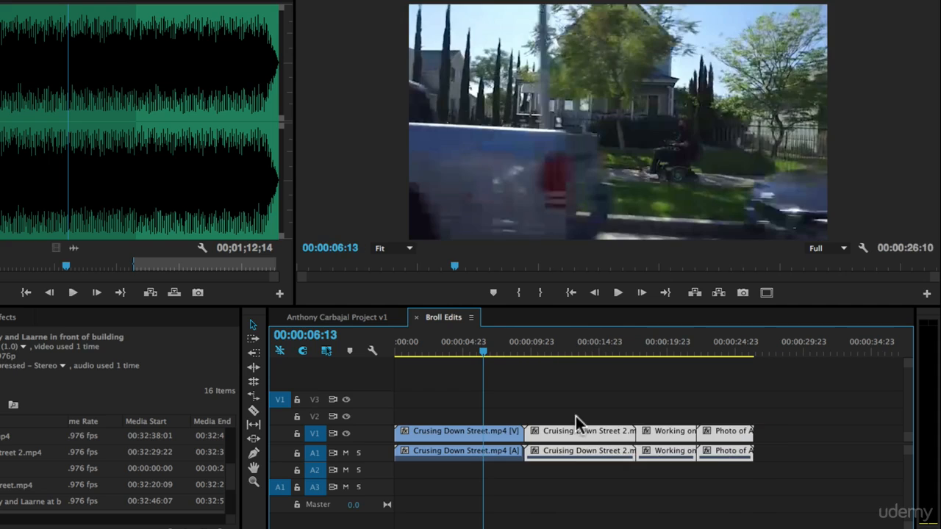
# Trim the end of the Crusing Down Street clip back to 00:00:06:13 with the Ripple Edit tool.
pyautogui.click(252, 366)
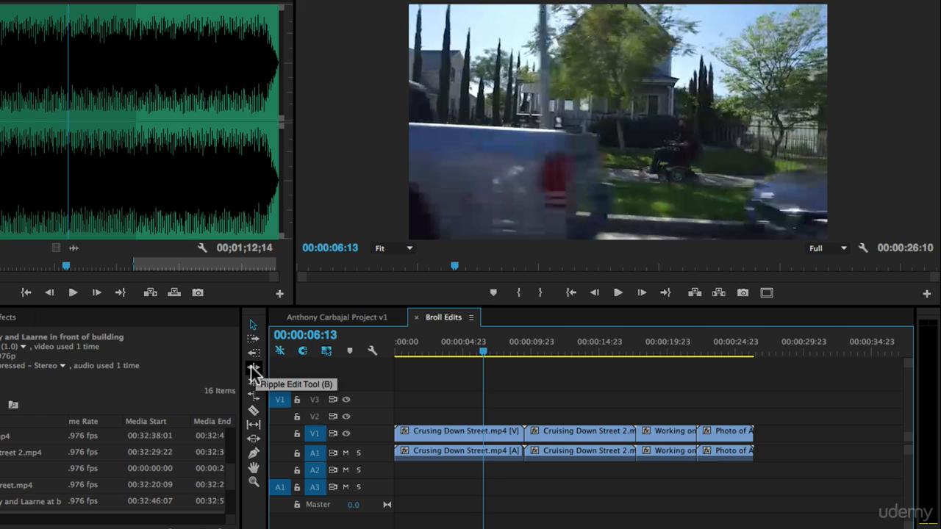
pyautogui.click(252, 366)
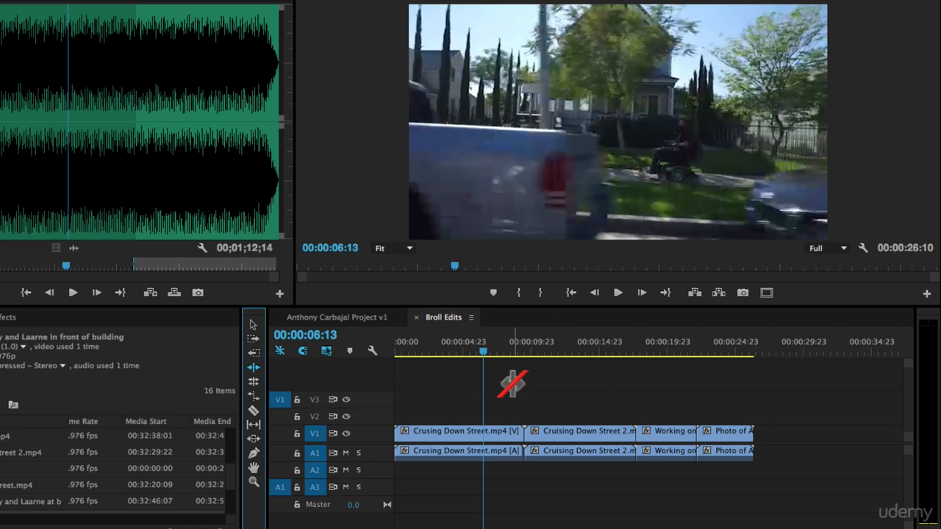
pyautogui.click(488, 403)
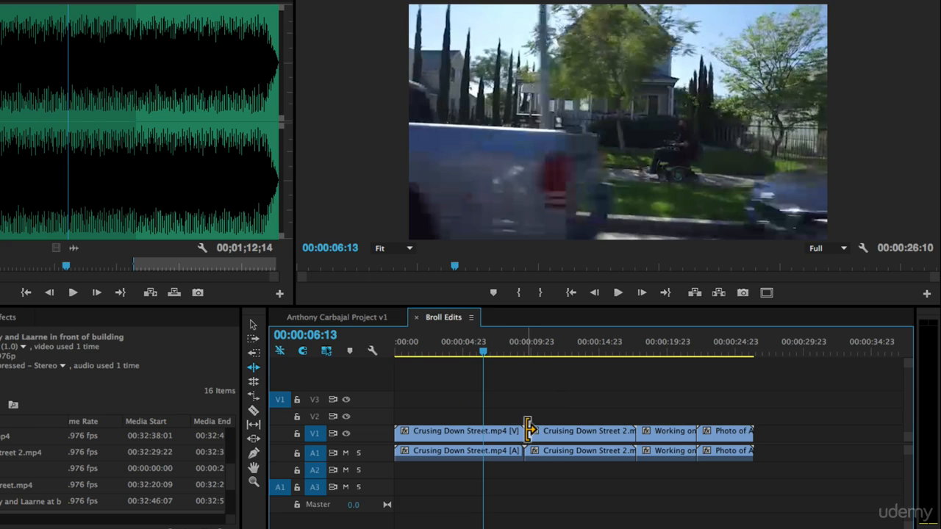
pyautogui.moveTo(517, 431); pyautogui.dragTo(471, 433)
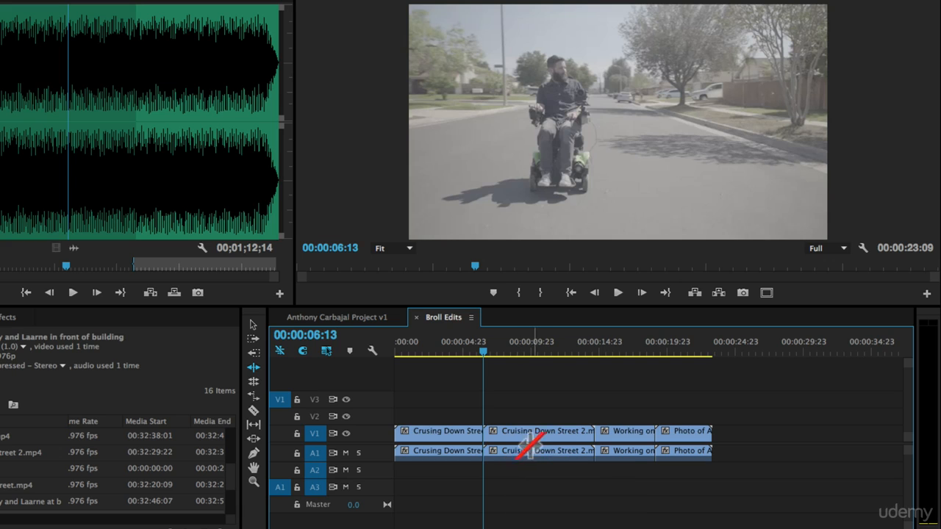
# Try a ripple trim on the start of the Cruising Down Street 2 clip, and undo it.
pyautogui.hscroll(1, 491, 432)
pyautogui.moveTo(465, 432); pyautogui.dragTo(507, 432)
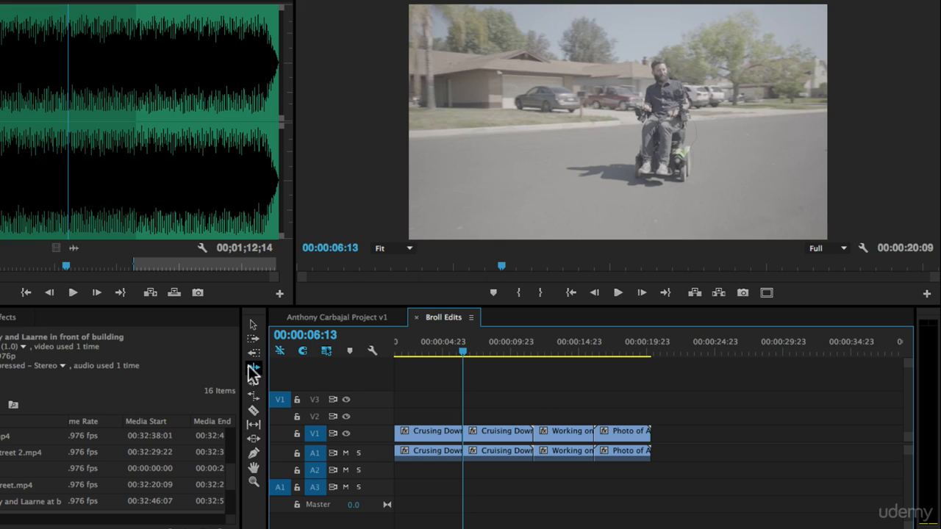
pyautogui.press('super+z')
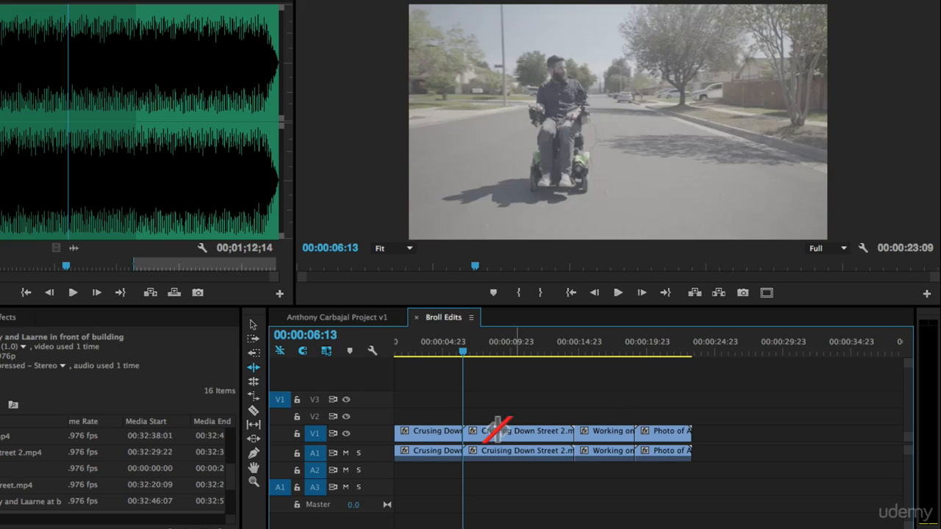
# Trim the start of Cruising Down Street 2 with the Selection tool to compare the gap it leaves, and undo the trim.
pyautogui.click(254, 328)
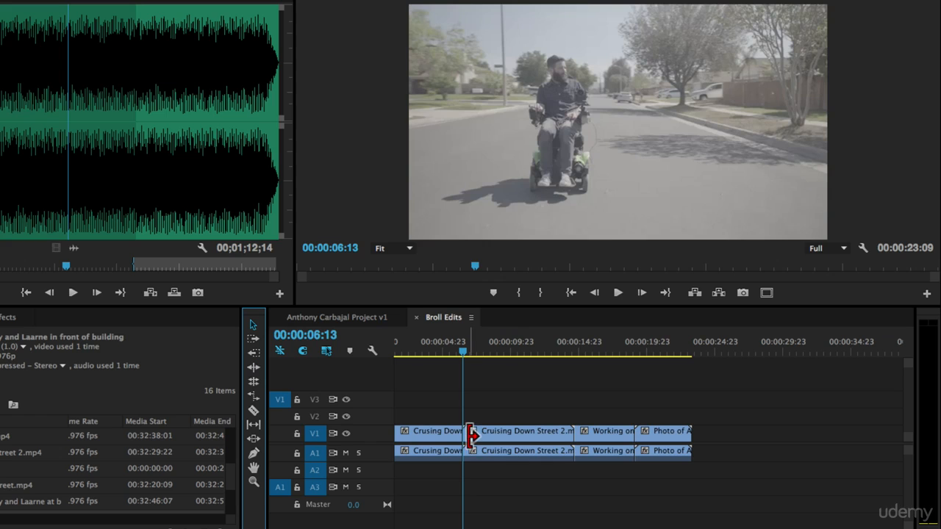
pyautogui.moveTo(466, 435); pyautogui.dragTo(520, 436)
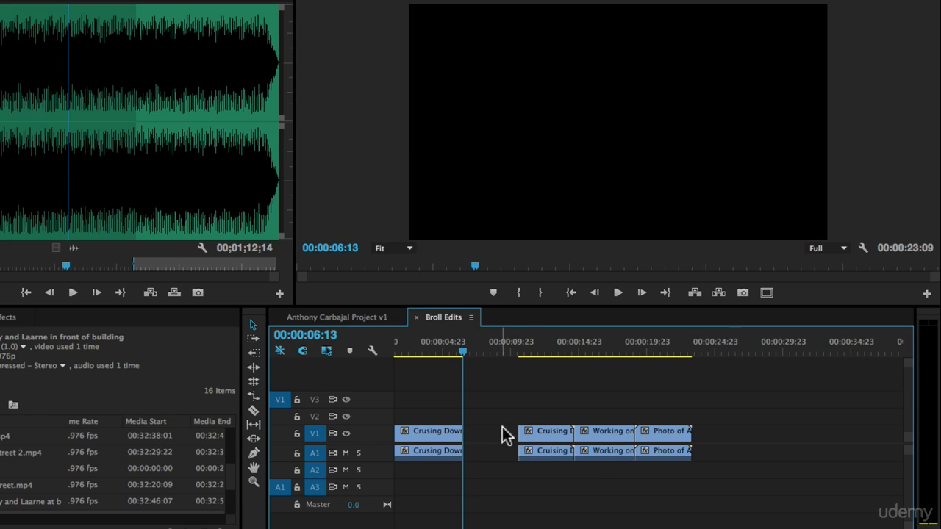
pyautogui.hotkey('ctrl', 'z')
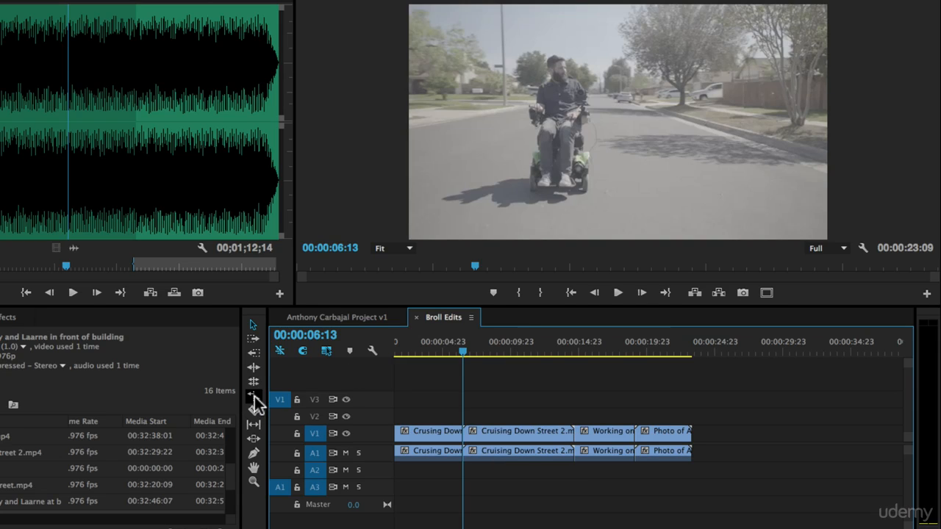
# Trim about 3.5 seconds off the start of the Cruising Down Street 2 clip with the Ripple Edit tool.
pyautogui.click(254, 369)
pyautogui.click(471, 435)
pyautogui.moveTo(468, 434); pyautogui.dragTo(517, 433)
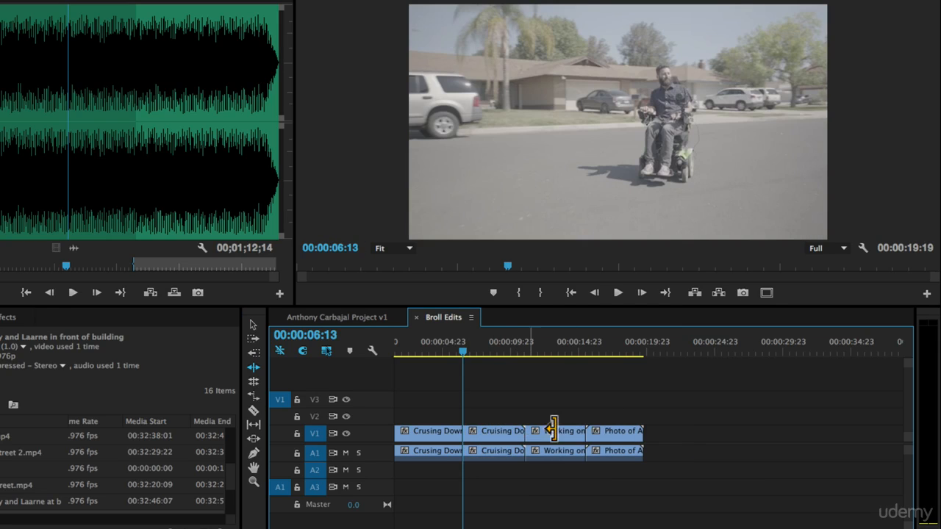
# Play back the transition from Crusing Down Street into Cruising Down Street 2, and scrub to 00:00:08:00.
pyautogui.moveTo(436, 344); pyautogui.dragTo(420, 344)
pyautogui.press('space')
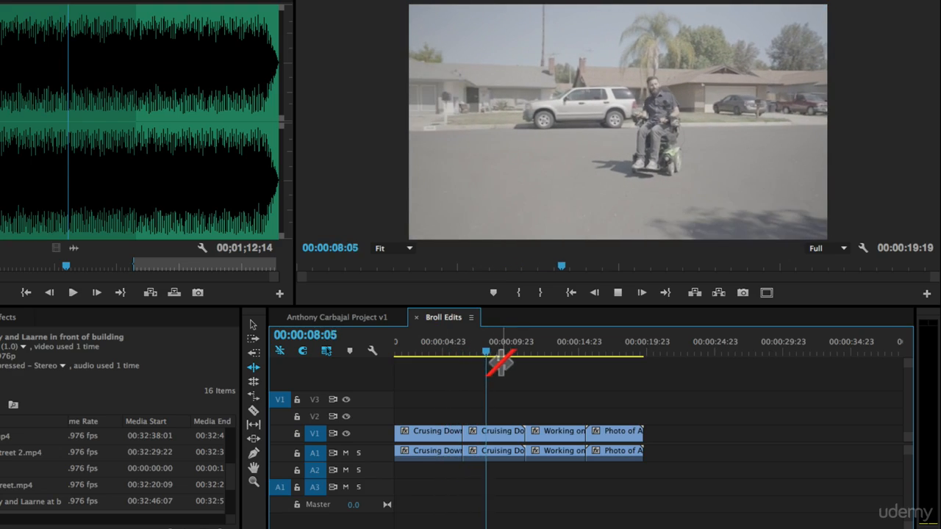
pyautogui.press('space')
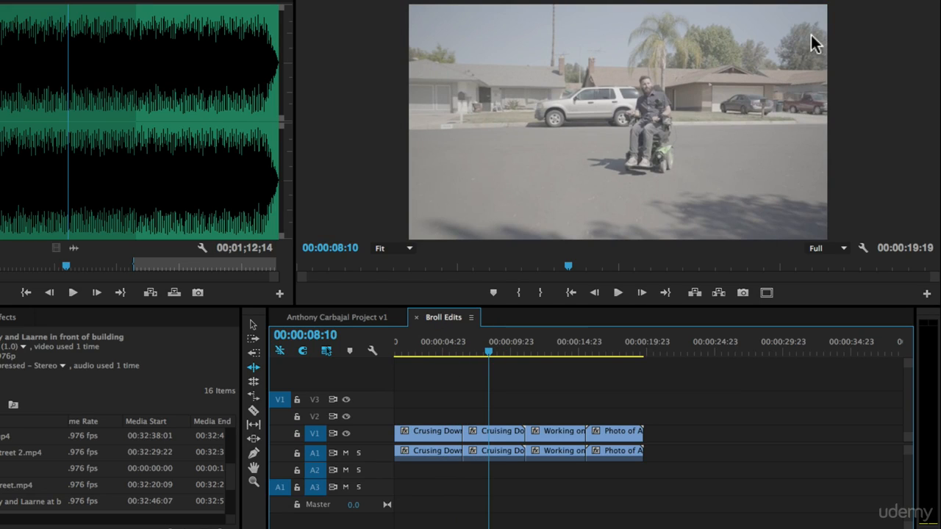
pyautogui.moveTo(696, 324); pyautogui.dragTo(587, 390)
pyautogui.moveTo(491, 349)
pyautogui.mouseDown()
pyautogui.moveTo(437, 351)
pyautogui.moveTo(483, 351)
pyautogui.mouseUp()
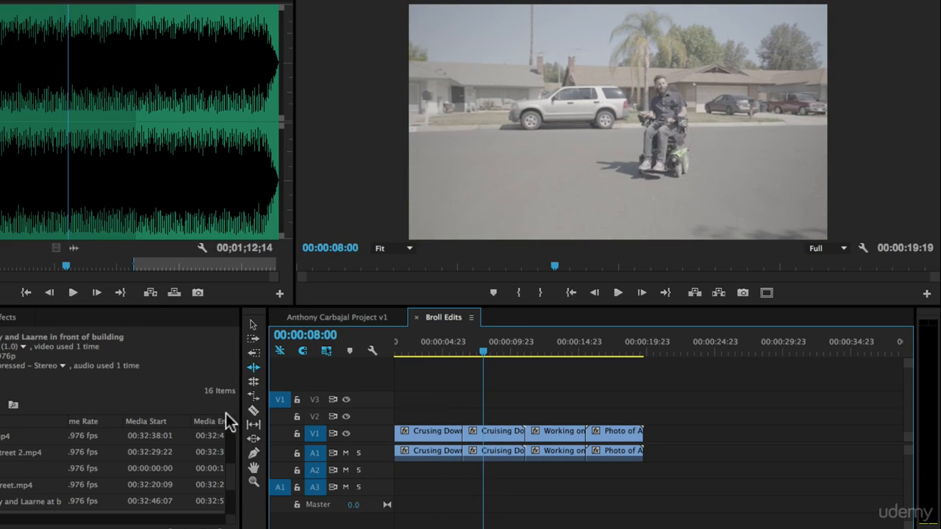
# Ripple-trim about 1.5 seconds off the end of the Cruising Down Street 2 clip, starting from the Selection tool.
pyautogui.click(250, 329)
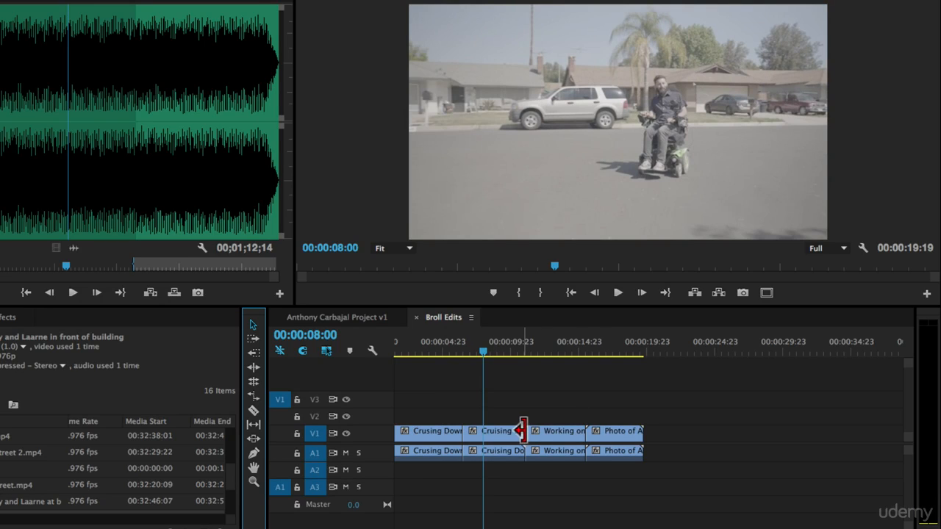
pyautogui.press('=')
pyautogui.press('=')
pyautogui.press('-')
pyautogui.hscroll(2, 780, 429)
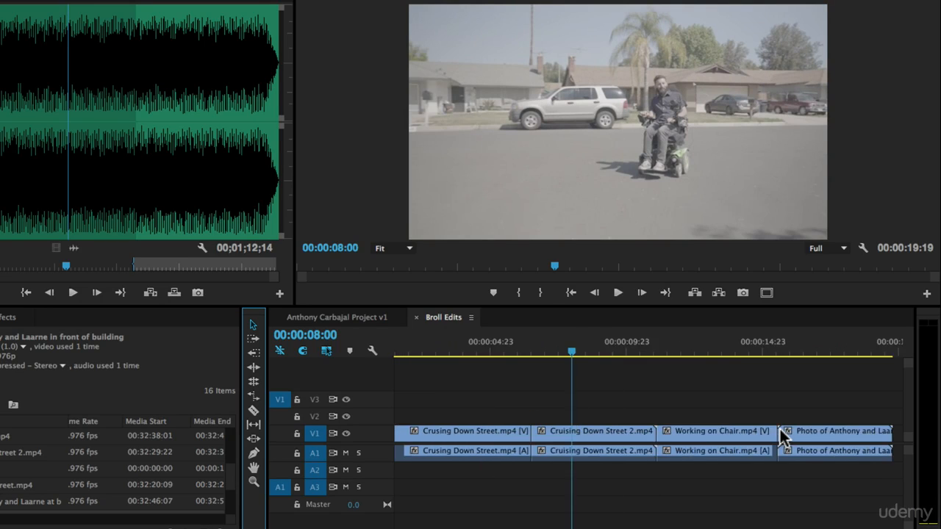
pyautogui.hscroll(3, 780, 435)
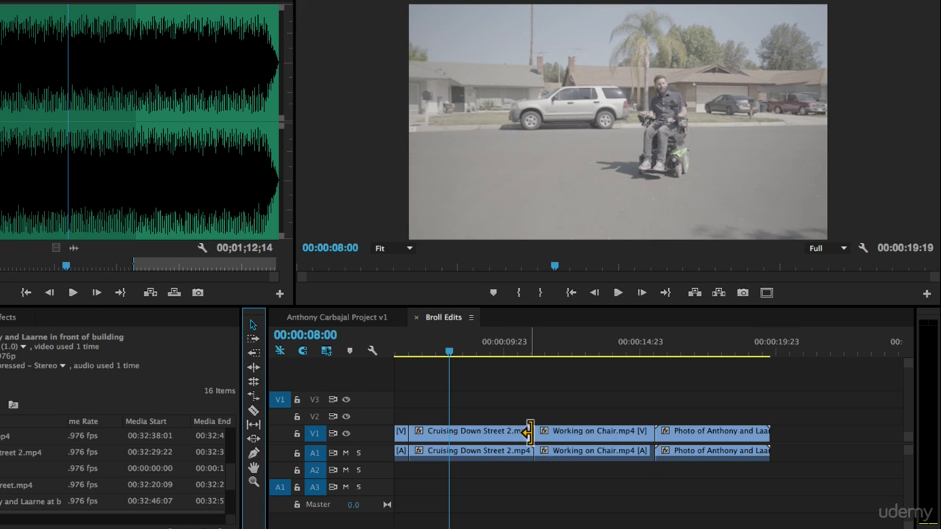
pyautogui.click(528, 433)
pyautogui.moveTo(526, 433); pyautogui.dragTo(489, 433)
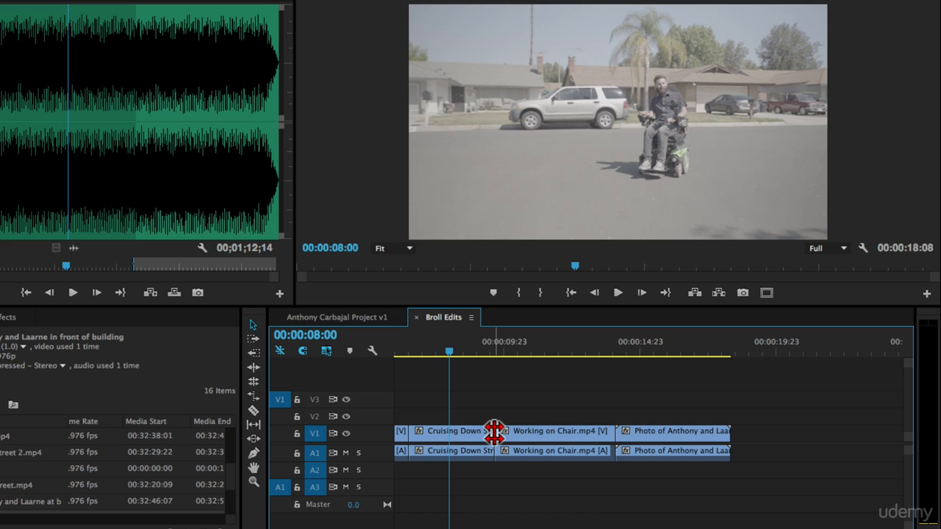
# Try rolling the cut between Crusing Down Street and Cruising Down Street 2 about 3 seconds earlier, play it back, and undo the edit.
pyautogui.scroll(4, 544, 423)
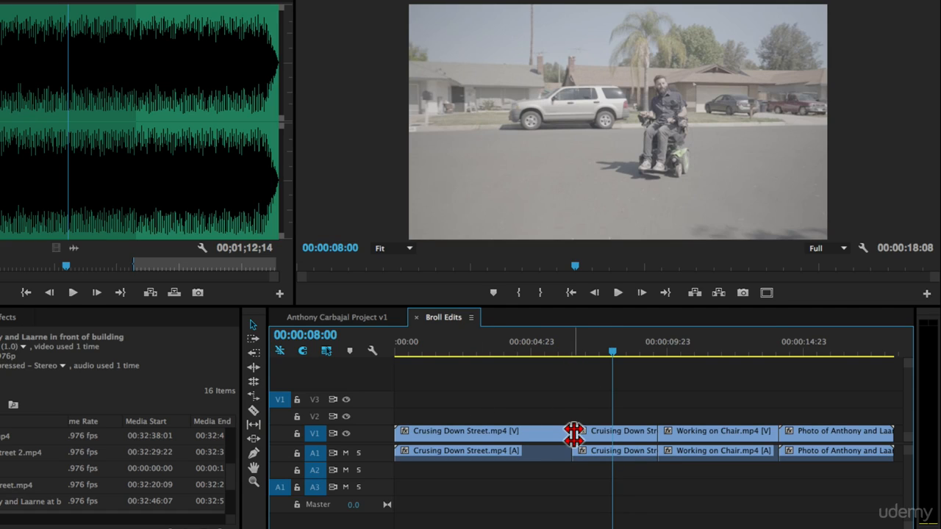
pyautogui.moveTo(574, 434); pyautogui.dragTo(494, 434)
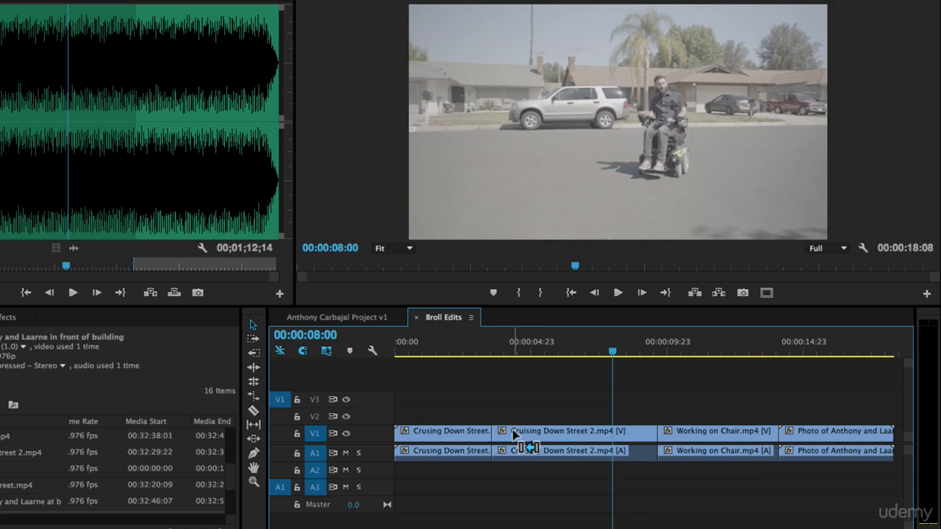
pyautogui.click(454, 335)
pyautogui.press('space')
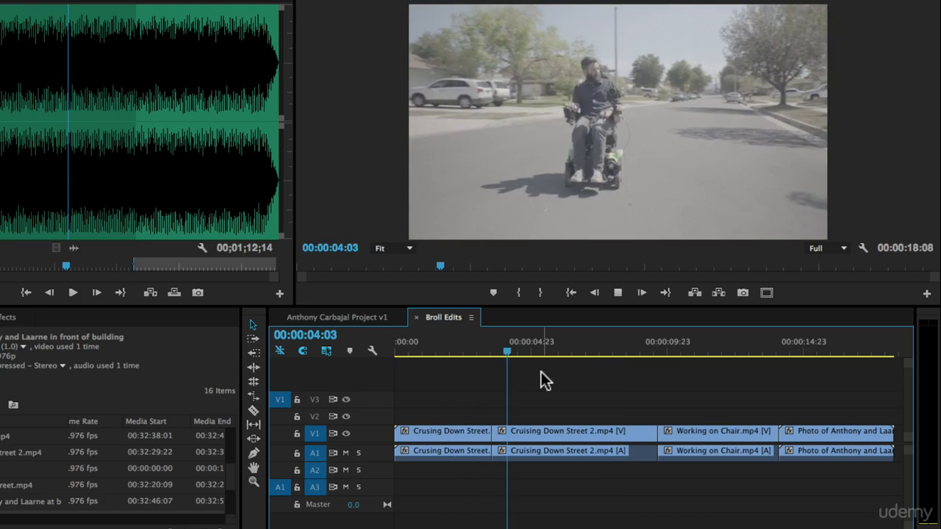
pyautogui.press('space')
pyautogui.press('super+z')
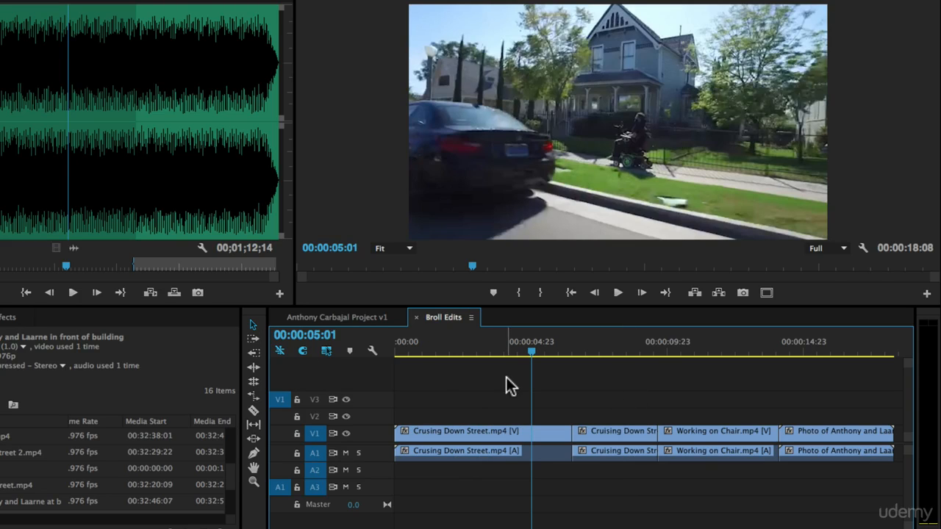
# Repeat the rolling edit between the two street clips with the Selection tool, moving the cut about 3.3 seconds earlier, and undo it.
pyautogui.moveTo(560, 432); pyautogui.dragTo(481, 432)
pyautogui.moveTo(564, 439); pyautogui.dragTo(481, 439)
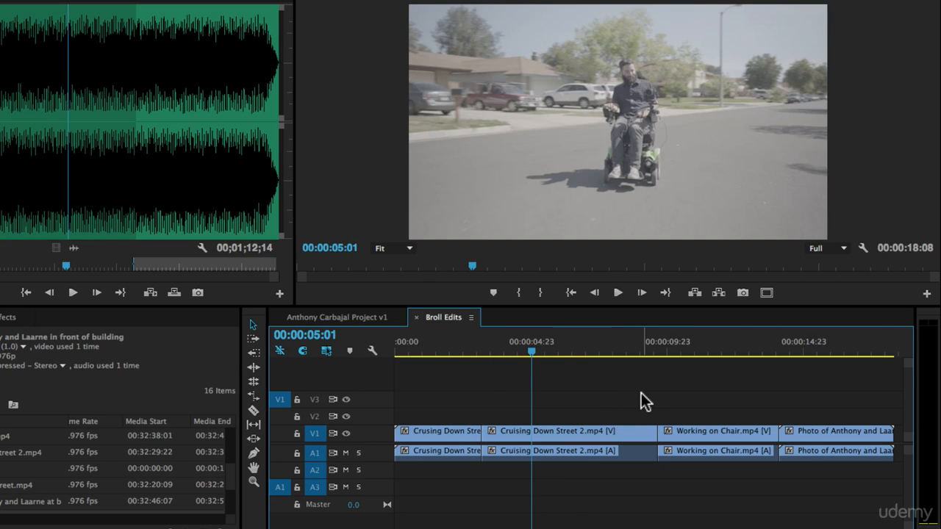
pyautogui.press('super+z')
pyautogui.press('super+z')
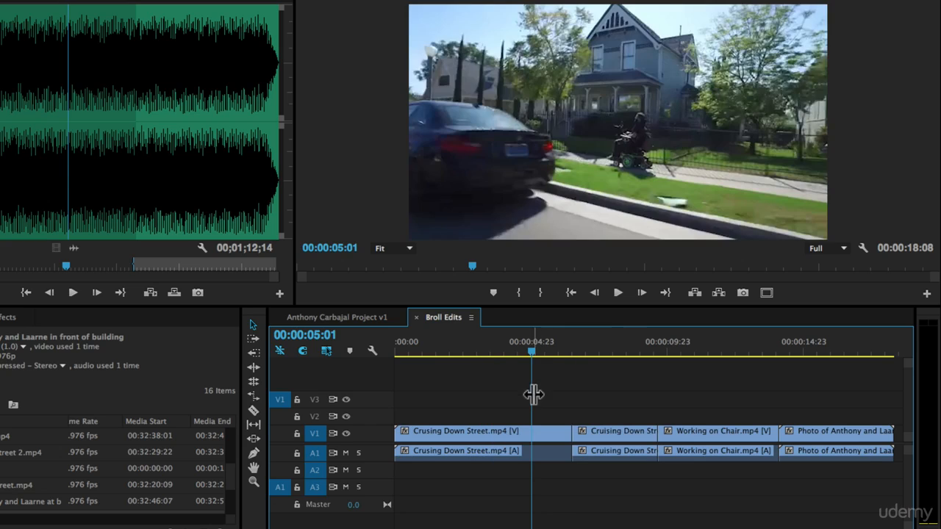
# Try the same roll of the cut between the street clips with the Rolling Edit tool, and undo it.
pyautogui.click(254, 381)
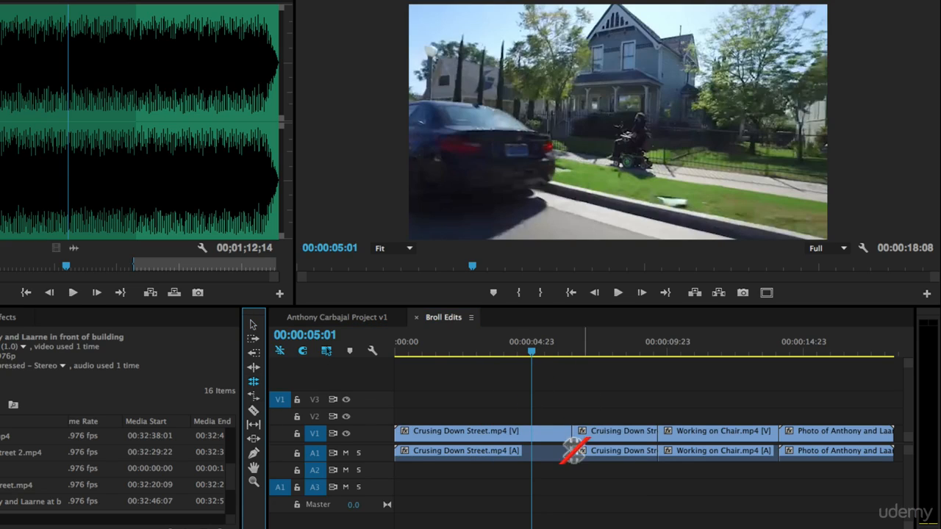
pyautogui.moveTo(569, 438); pyautogui.dragTo(474, 438)
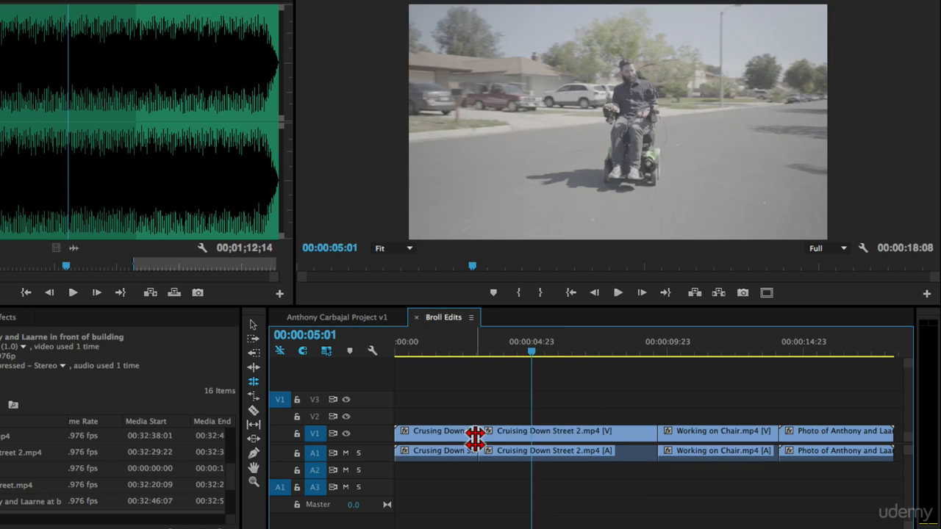
pyautogui.press('super+z')
# Roll the cut between Crusing Down Street and Cruising Down Street 2 about 3.3 seconds earlier with the Selection tool.
pyautogui.click(253, 324)
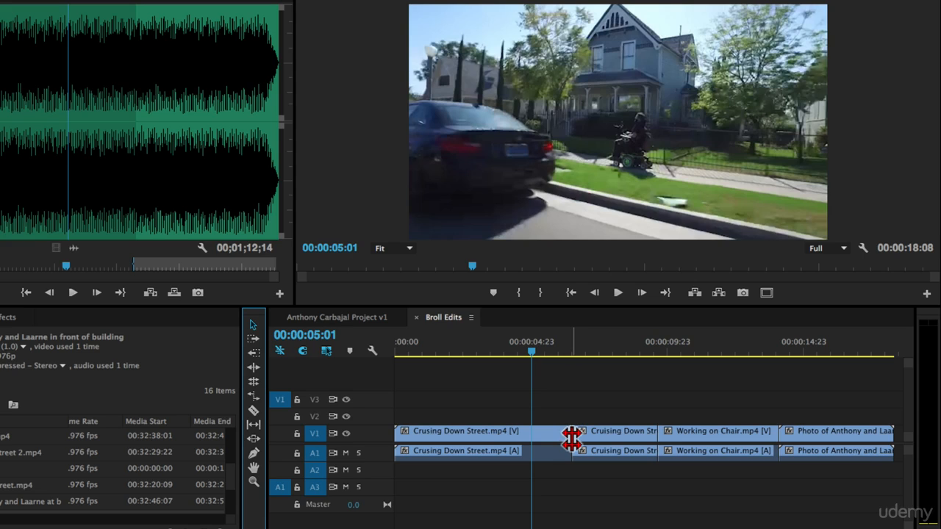
pyautogui.moveTo(572, 434); pyautogui.dragTo(482, 434)
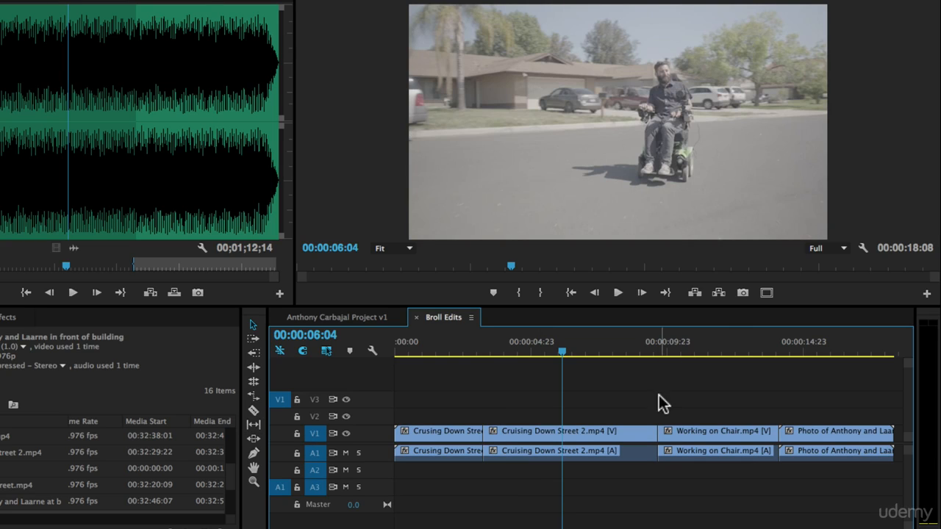
# Trim the end of Cruising Down Street 2 back to 00:00:06:04 and close the gap before Working on Chair.
pyautogui.moveTo(653, 440); pyautogui.dragTo(571, 439)
pyautogui.moveTo(490, 432); pyautogui.dragTo(550, 431)
pyautogui.click(607, 427)
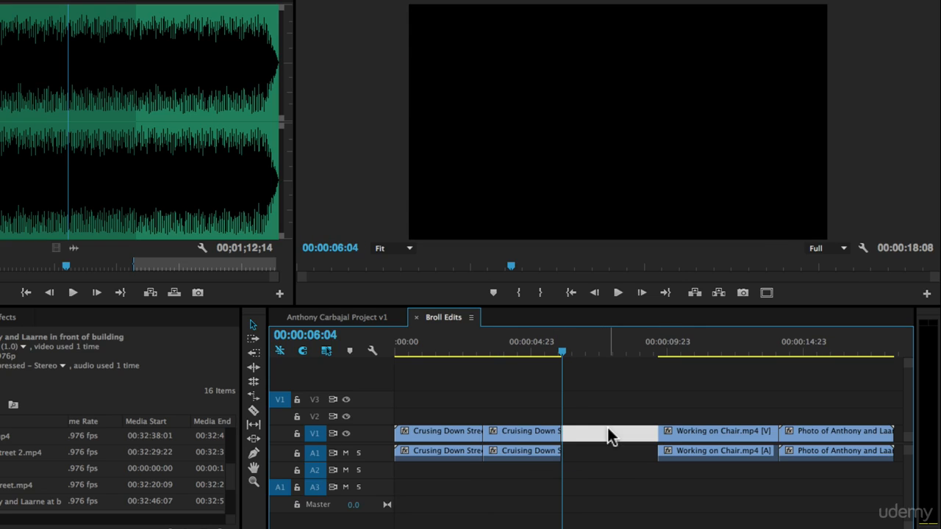
pyautogui.press('Delete')
# Slip the Cruising Down Street 2 clip to later footage with the Slip tool, play it back, and park the playhead at 00:00:04:14.
pyautogui.click(463, 344)
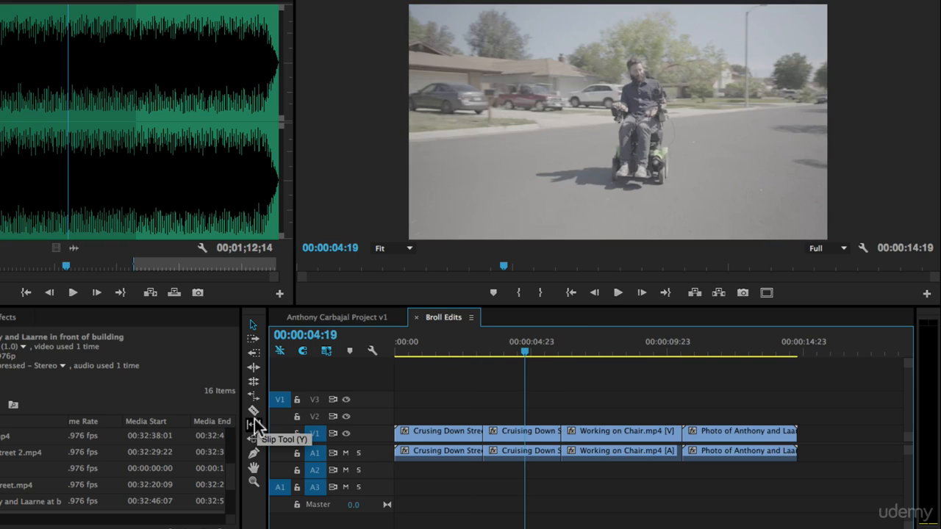
pyautogui.click(254, 425)
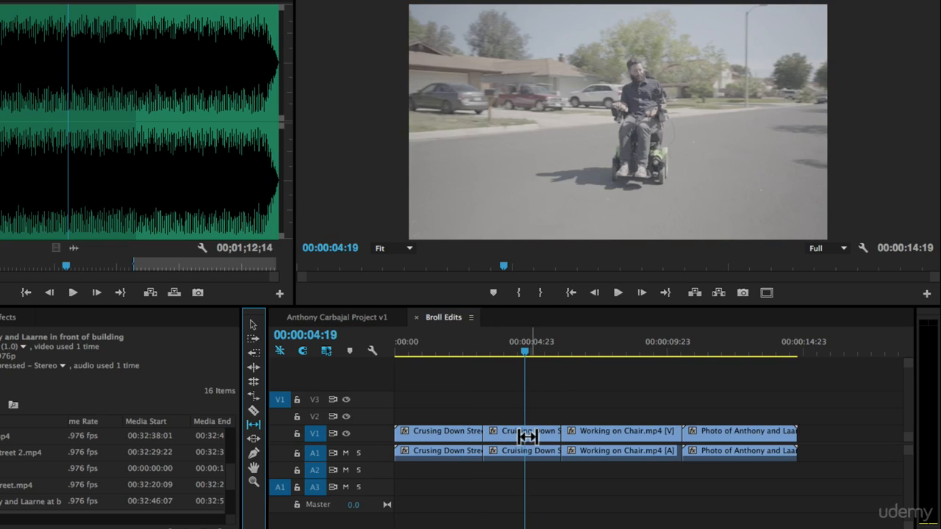
pyautogui.click(519, 436)
pyautogui.moveTo(518, 436); pyautogui.dragTo(418, 443)
pyautogui.moveTo(508, 345); pyautogui.dragTo(473, 351)
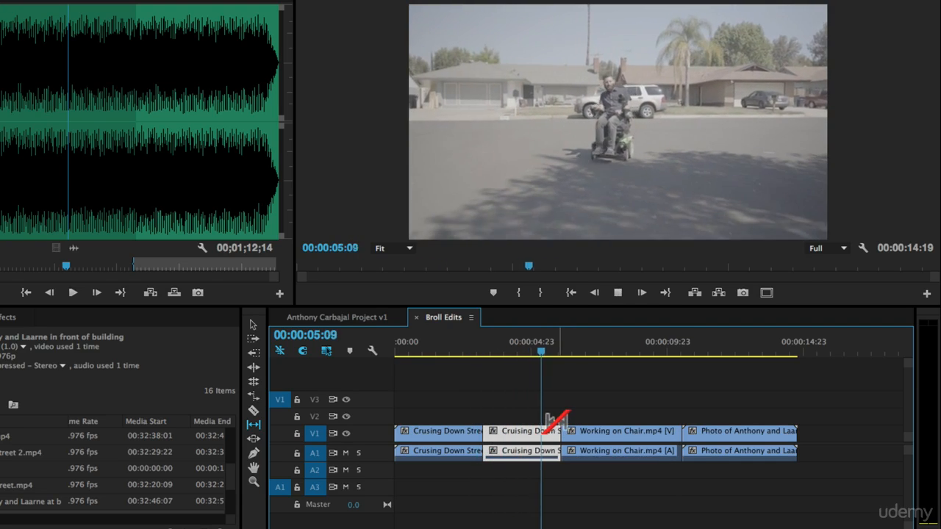
pyautogui.press('space')
pyautogui.click(520, 351)
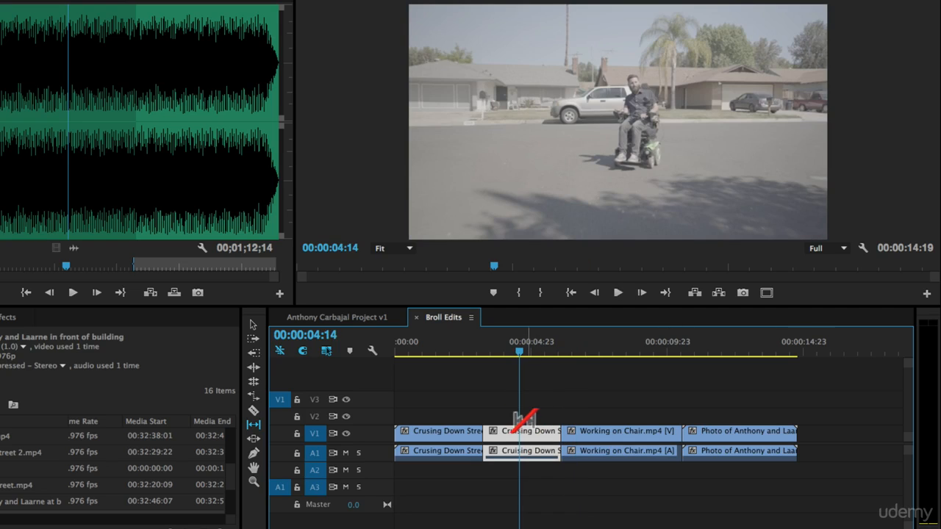
# Try slipping the Cruising Down Street 2 clip back to earlier footage, and undo the slip.
pyautogui.moveTo(535, 434); pyautogui.dragTo(733, 432)
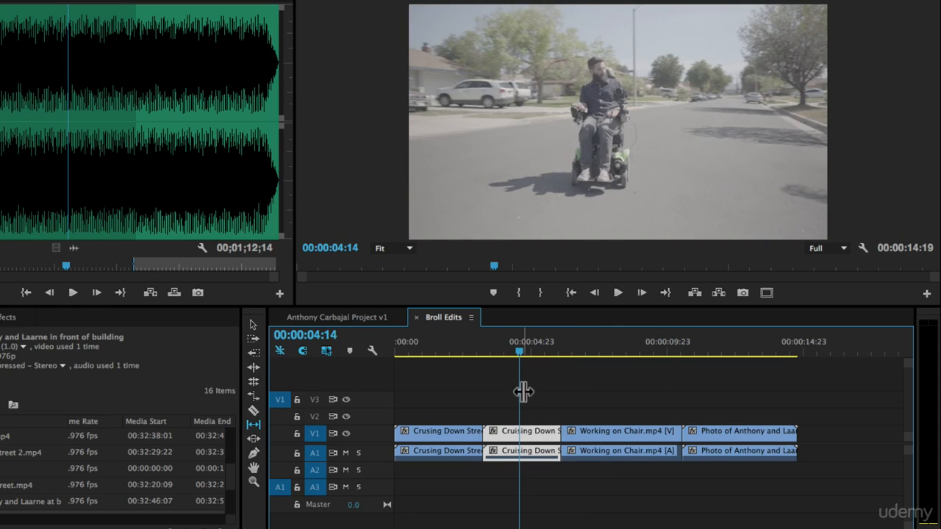
pyautogui.hotkey('ctrl', 's')
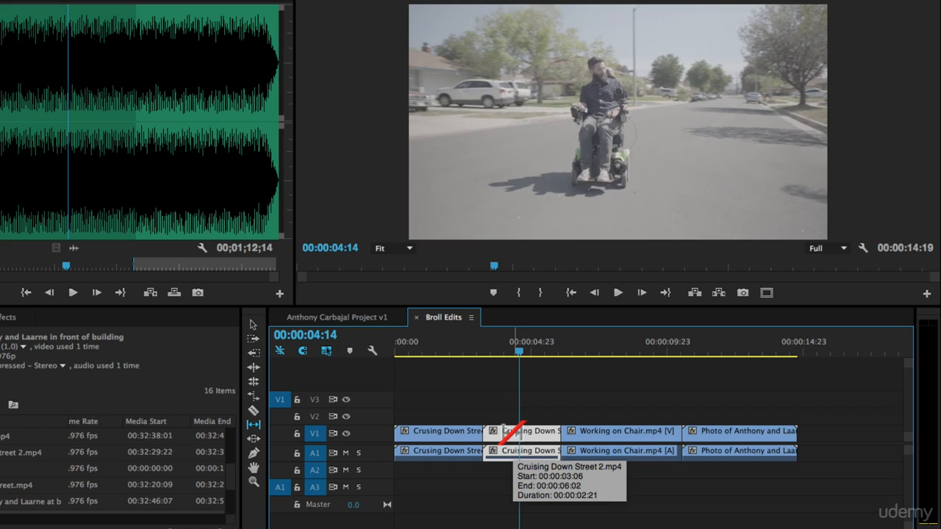
pyautogui.press('super+z')
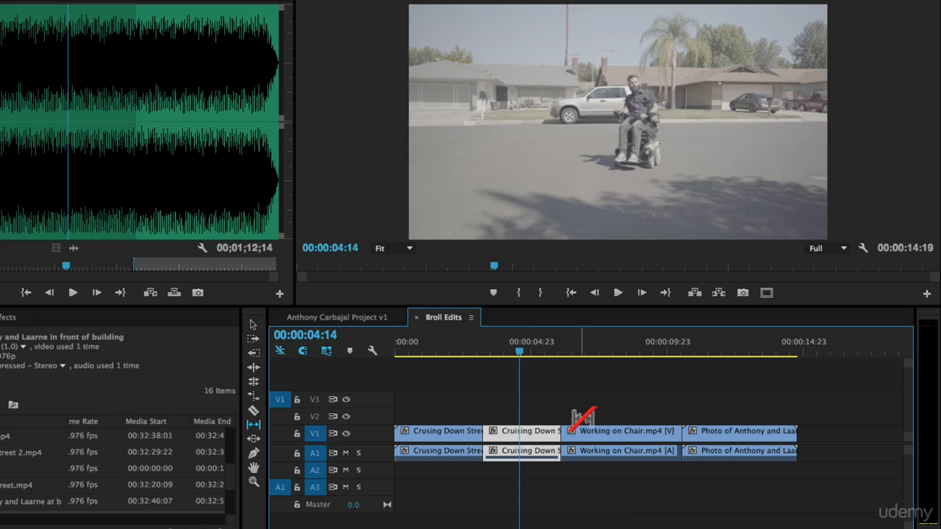
# Slide Cruising Down Street 2 back and forth between its neighbours with the Slide tool, ending about 0.8 seconds later, and return to the Selection tool.
pyautogui.click(254, 438)
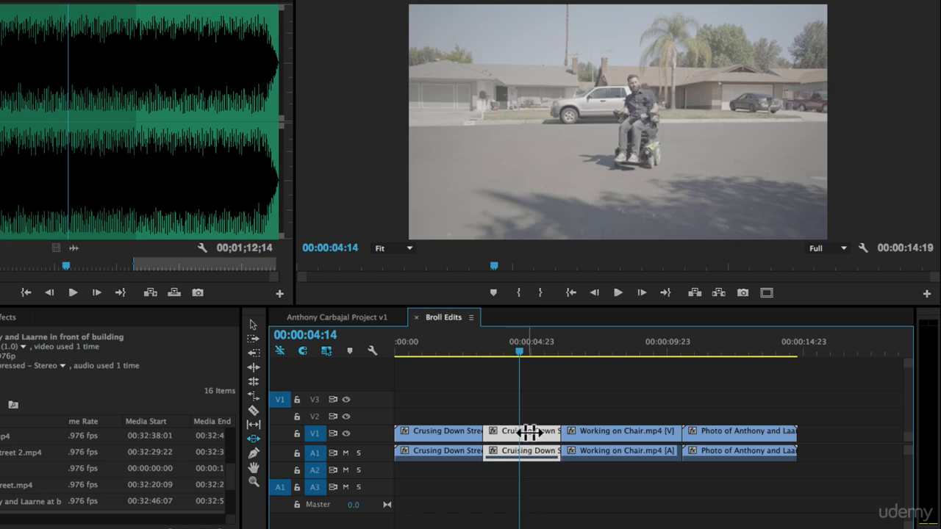
pyautogui.moveTo(535, 432); pyautogui.dragTo(416, 434)
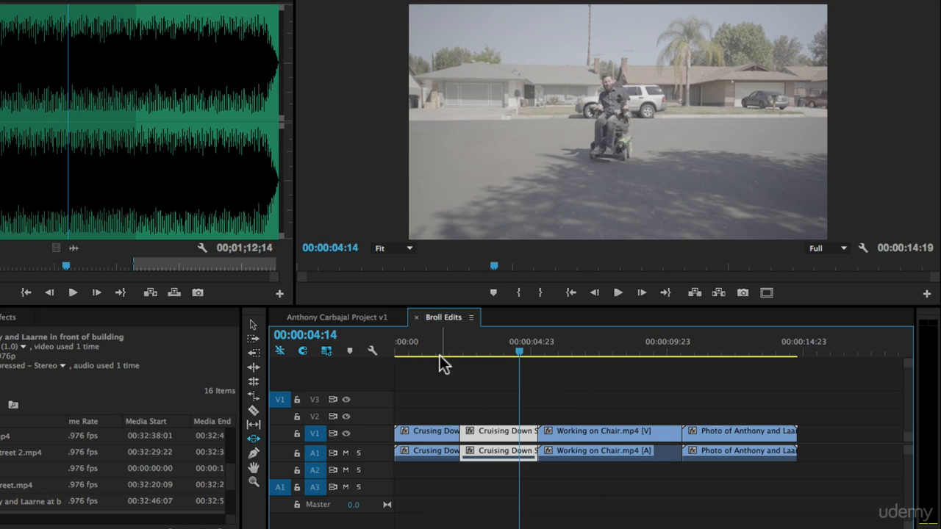
pyautogui.moveTo(479, 430); pyautogui.dragTo(573, 430)
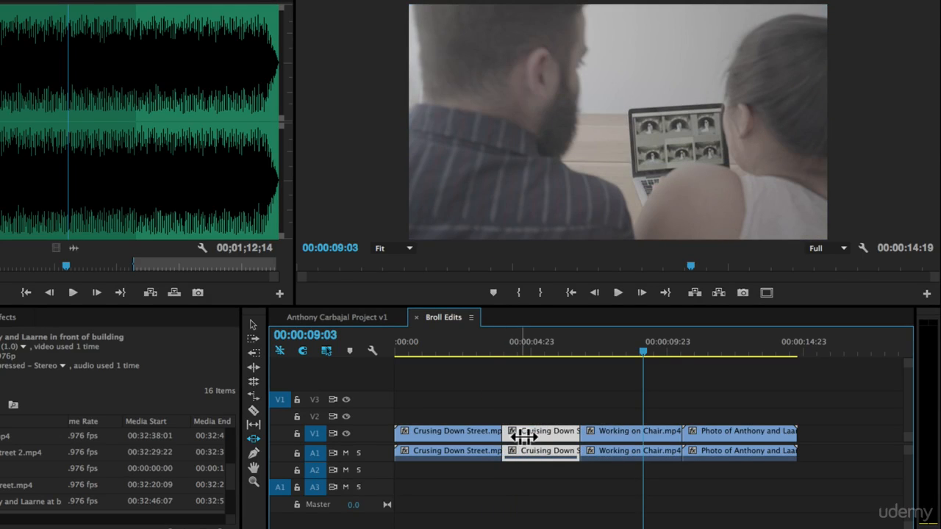
pyautogui.moveTo(530, 434)
pyautogui.mouseDown()
pyautogui.moveTo(489, 433)
pyautogui.moveTo(573, 436)
pyautogui.moveTo(488, 435)
pyautogui.moveTo(553, 433)
pyautogui.moveTo(535, 431)
pyautogui.mouseUp()
pyautogui.click(253, 324)
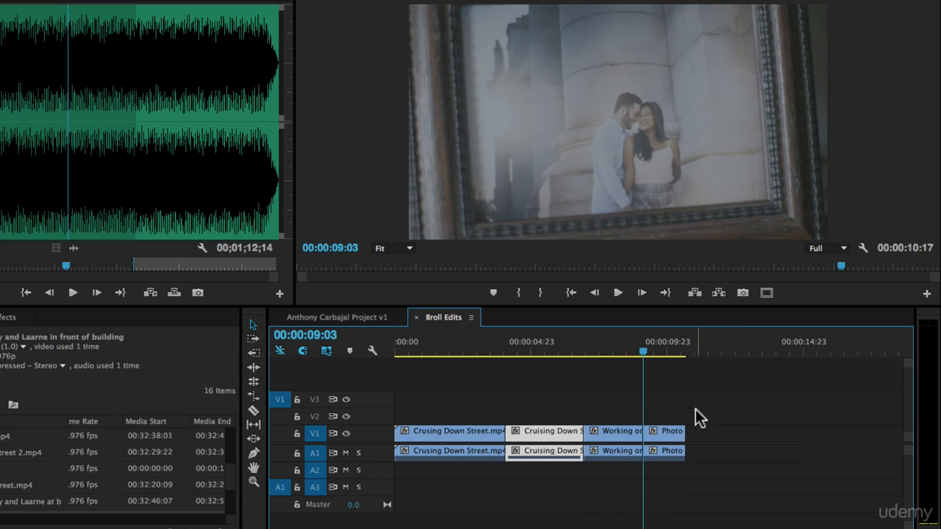
# In the main interview project sequence, delete the clips above the two camera tracks and the Goodbye Summer.wav music on A4.
pyautogui.click(346, 317)
pyautogui.moveTo(537, 383); pyautogui.dragTo(431, 397)
pyautogui.press('Delete')
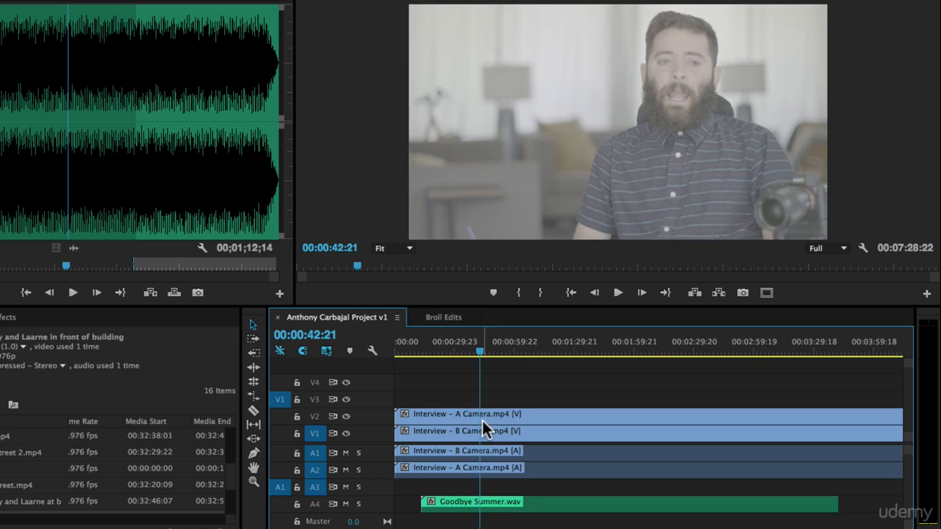
pyautogui.click(502, 511)
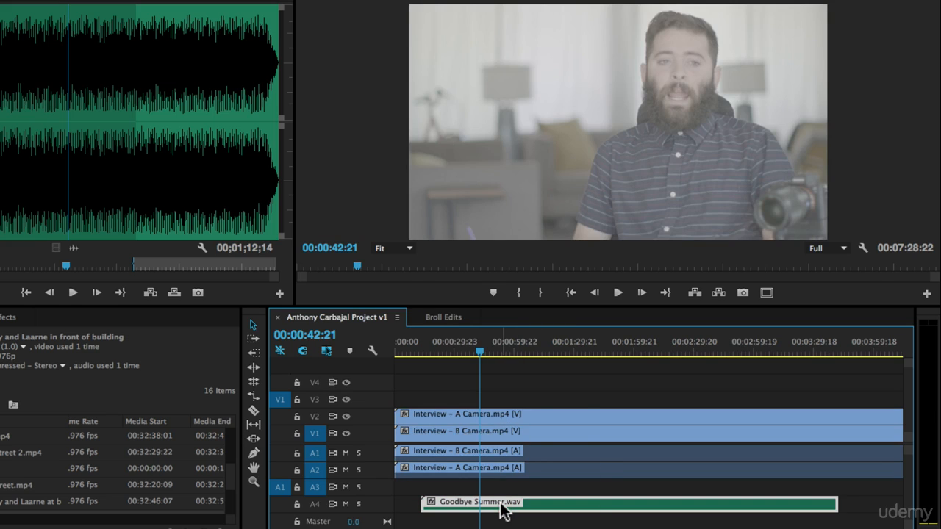
pyautogui.press('Delete')
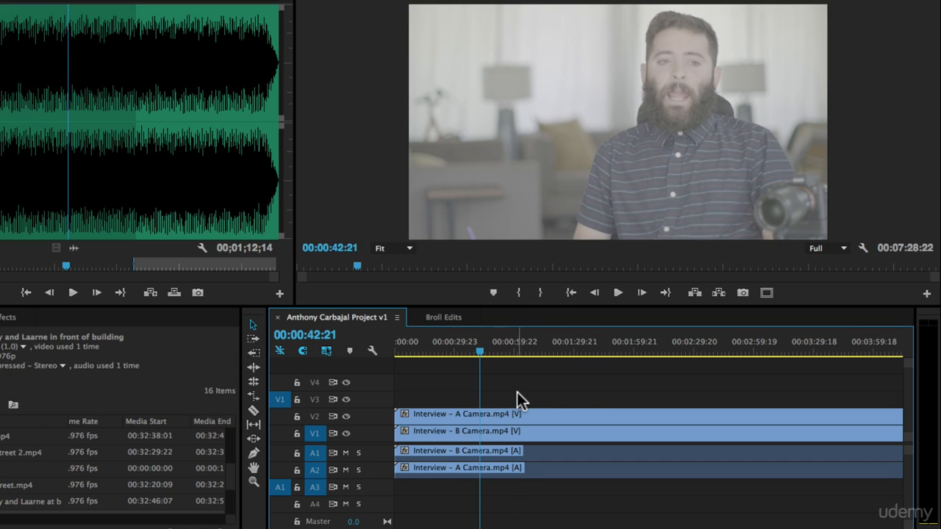
# Check the extent of the A and B camera interview clips and play them briefly from 00:00:50:11 with the system sound muted.
pyautogui.moveTo(522, 391); pyautogui.dragTo(544, 514)
pyautogui.click(535, 355)
pyautogui.moveTo(537, 352); pyautogui.dragTo(495, 356)
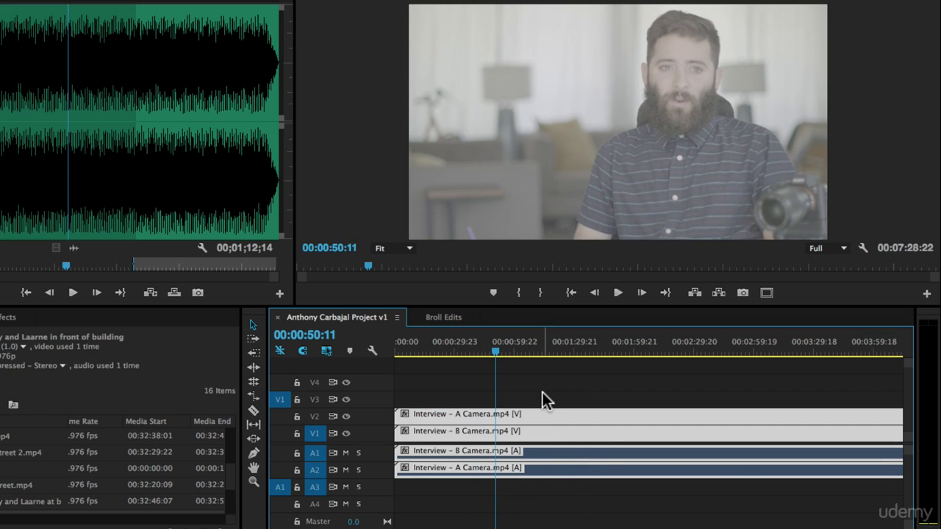
pyautogui.press('XF86AudioMute')
pyautogui.click(637, 393)
pyautogui.press('space')
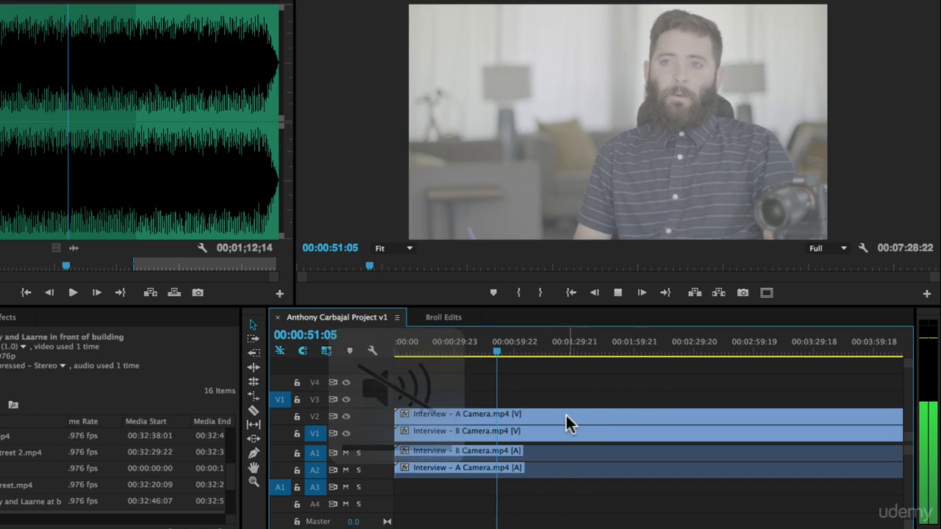
pyautogui.press('space')
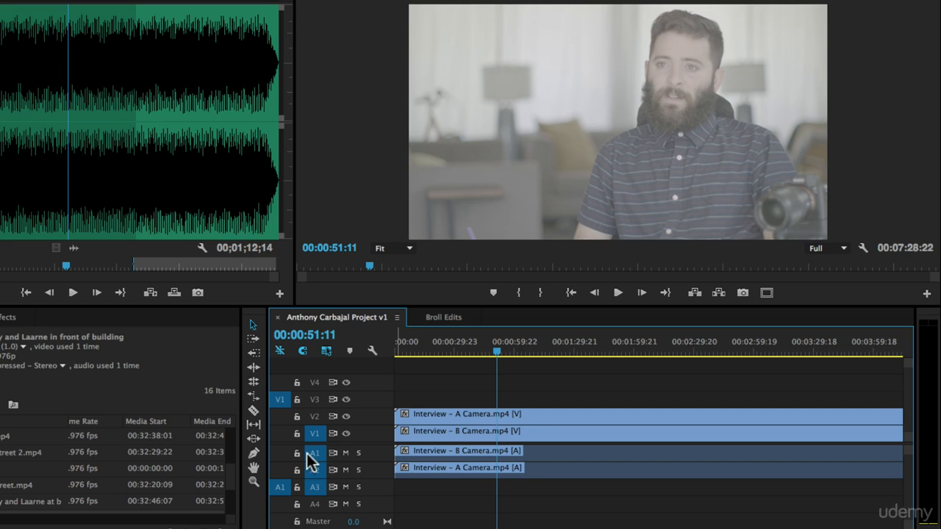
# Razor-cut both the Interview - A Camera and Interview - B Camera clips at 00:01:28:23.
pyautogui.click(254, 410)
pyautogui.moveTo(502, 351); pyautogui.dragTo(572, 350)
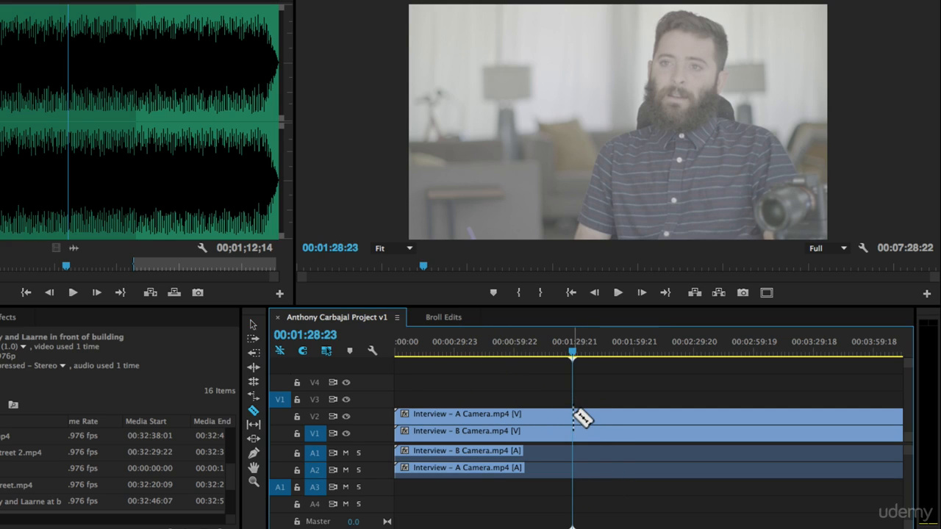
pyautogui.click(574, 416)
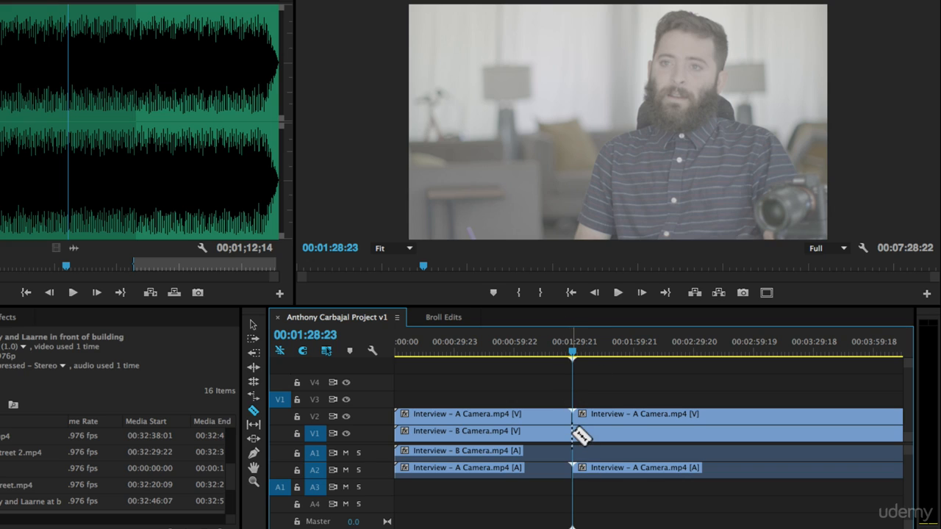
pyautogui.click(574, 433)
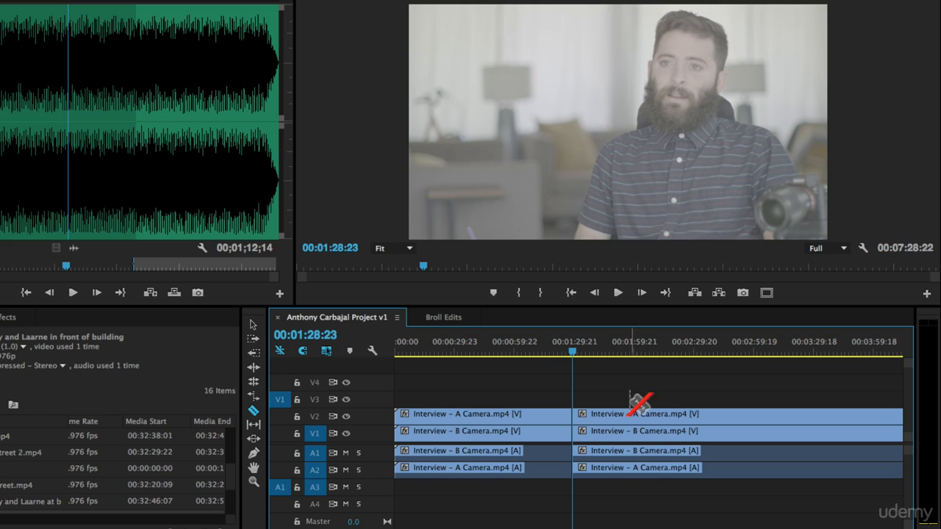
# Play past the first cut and razor-cut both the Interview - A Camera and Interview - B Camera clips at 00:01:34:04.
pyautogui.press('space')
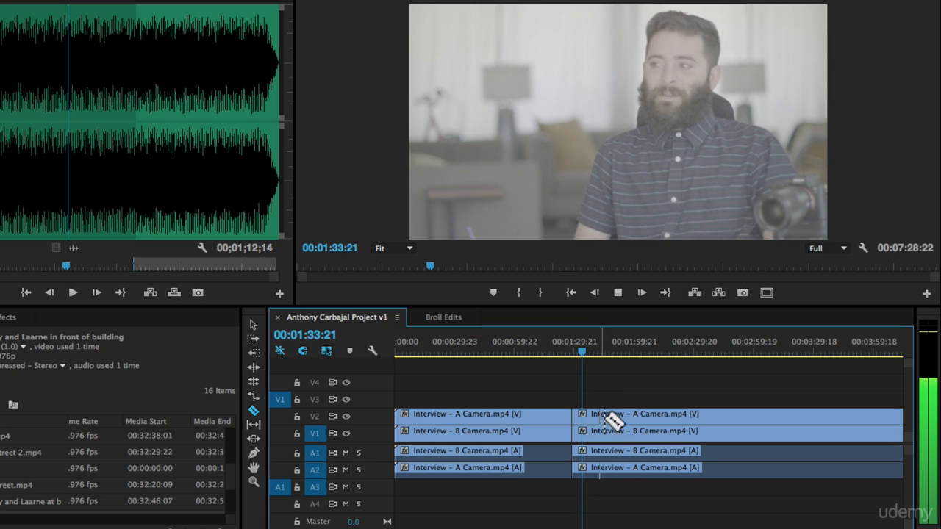
pyautogui.press('space')
pyautogui.click(583, 416)
pyautogui.click(584, 432)
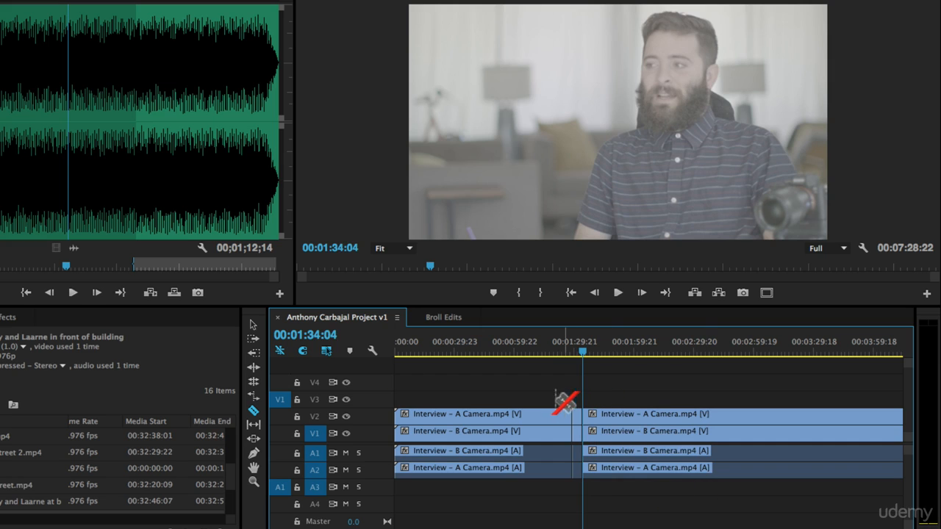
# Select the short section between the two cuts and the section before it, and undo all the razor cuts.
pyautogui.click(257, 324)
pyautogui.click(577, 418)
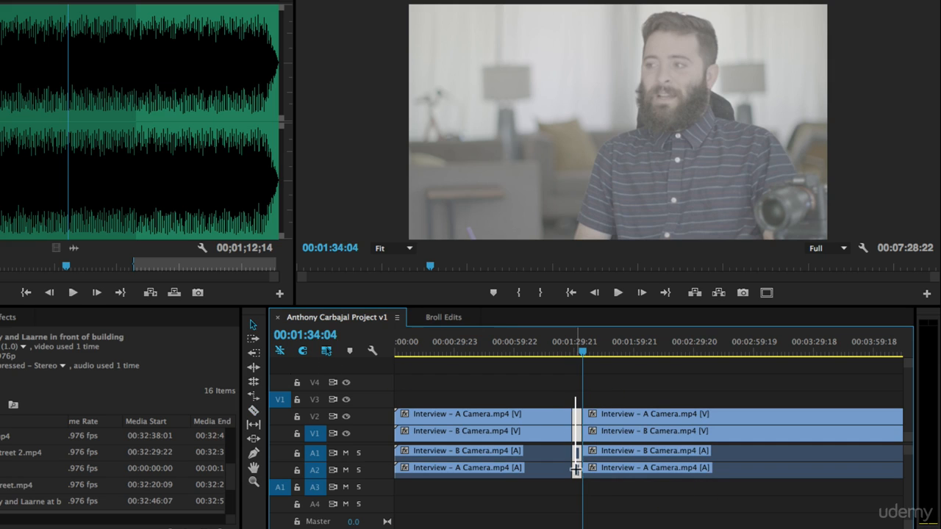
pyautogui.click(515, 434)
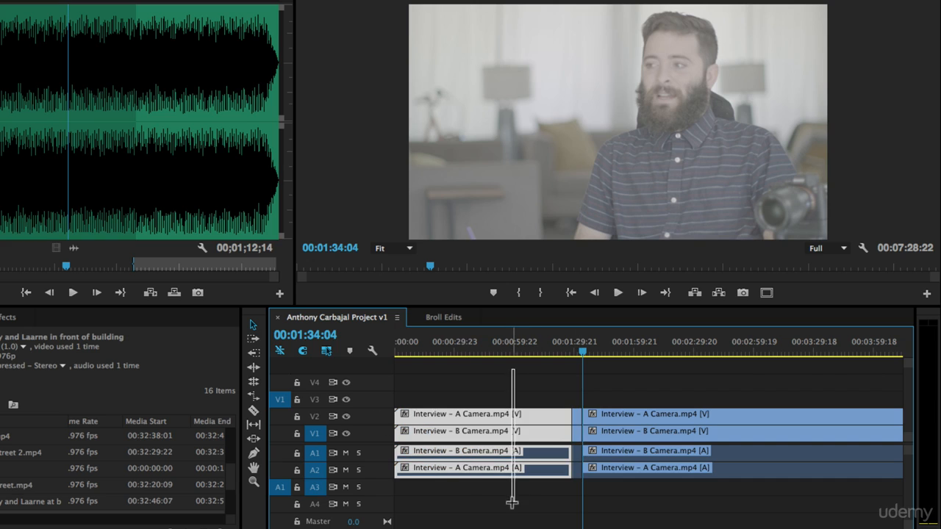
pyautogui.click(587, 415)
pyautogui.moveTo(588, 414); pyautogui.dragTo(561, 434)
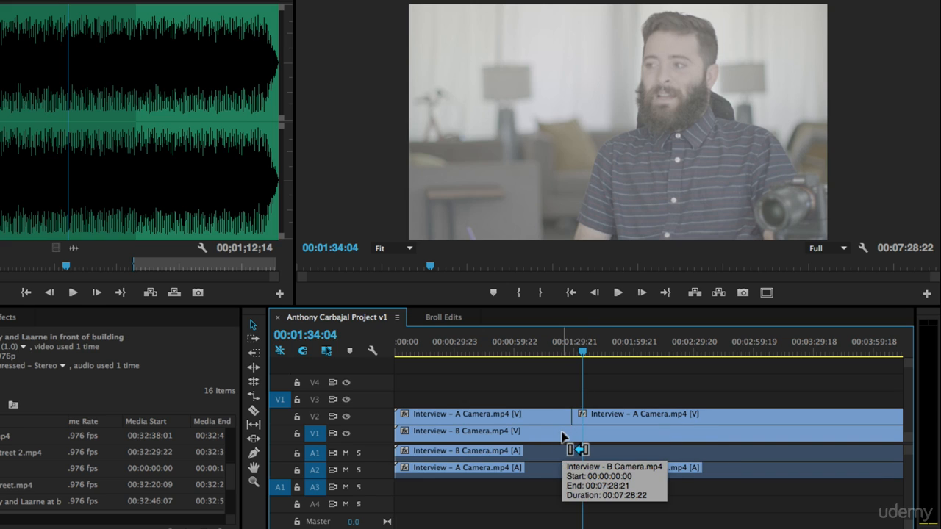
# Expand audio track A1 to examine the Interview - B Camera waveform, and bring the playhead to 00:01:29:15.
pyautogui.click(562, 350)
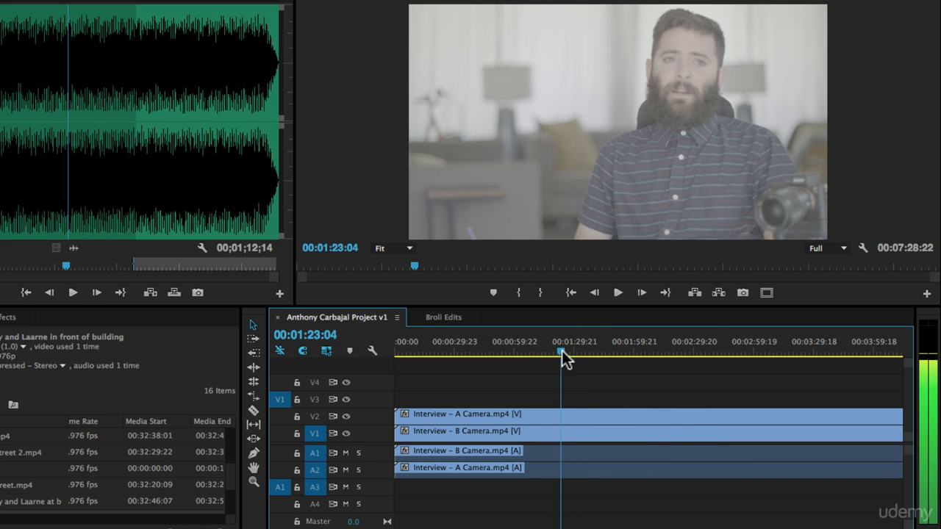
pyautogui.doubleClick(380, 452)
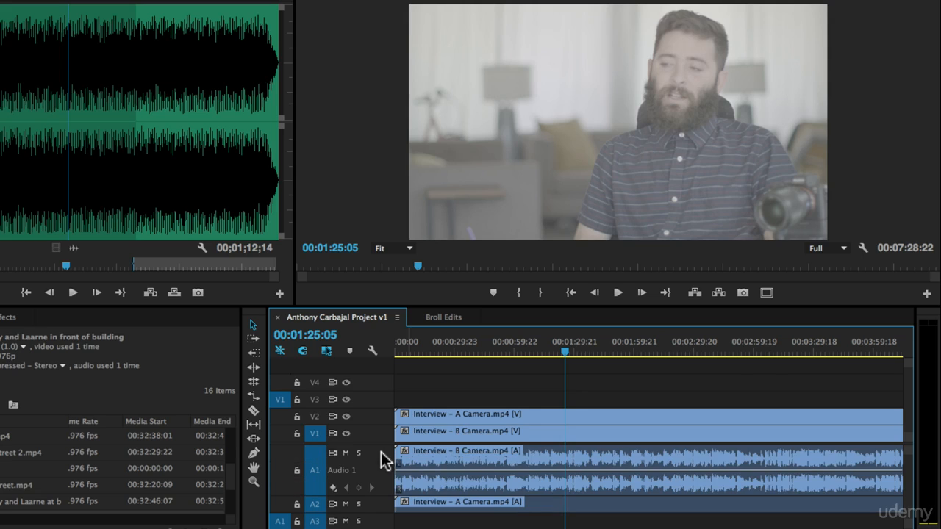
pyautogui.press('space')
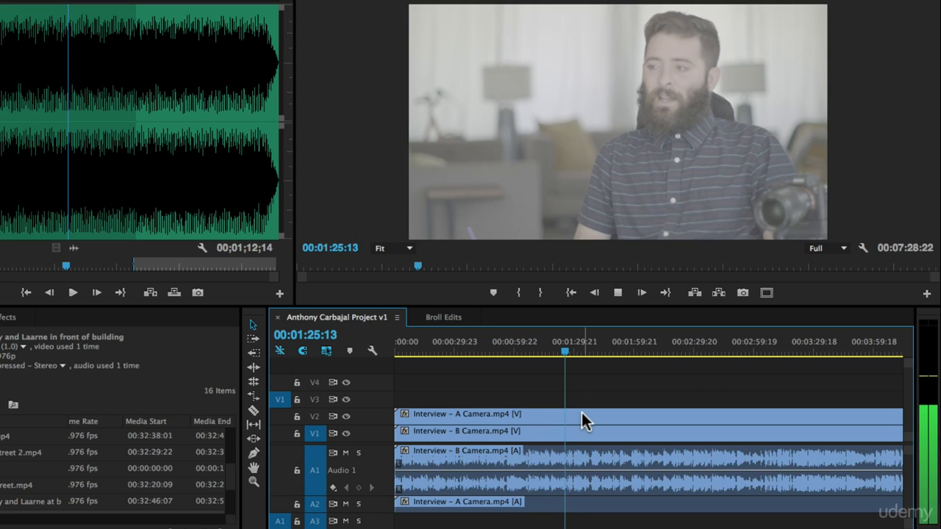
pyautogui.press('=')
pyautogui.press('=')
pyautogui.press('space')
pyautogui.moveTo(660, 350); pyautogui.dragTo(679, 351)
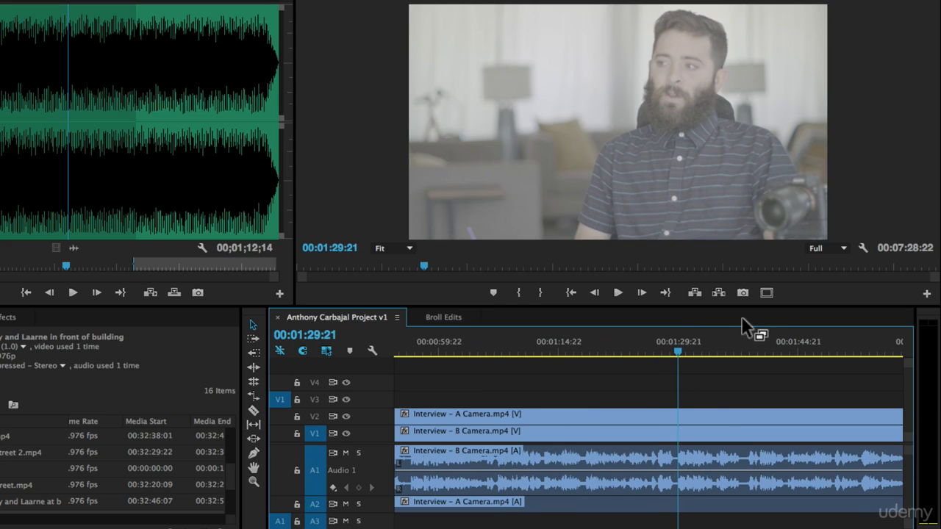
pyautogui.click(728, 351)
pyautogui.moveTo(739, 350); pyautogui.dragTo(676, 350)
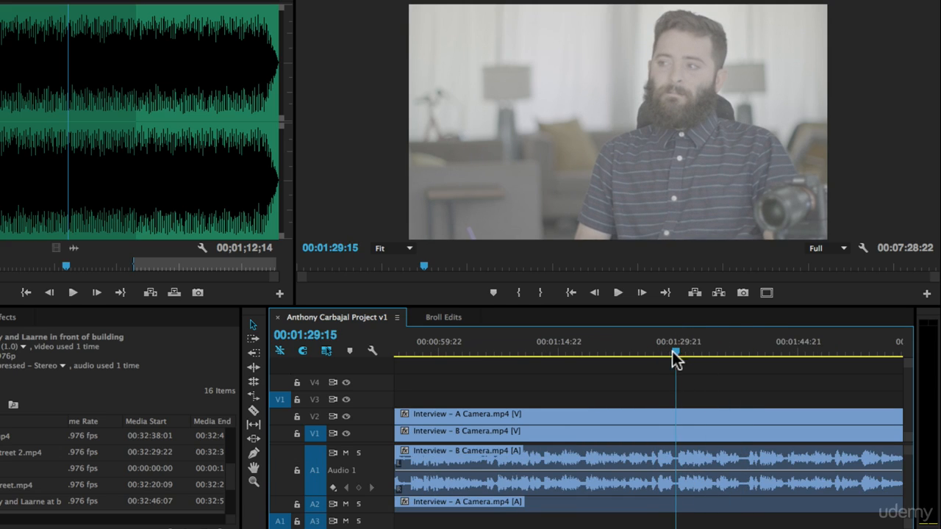
# Razor-cut only the Interview - B Camera clip at 00:01:29:15, and undo the cut.
pyautogui.click(253, 410)
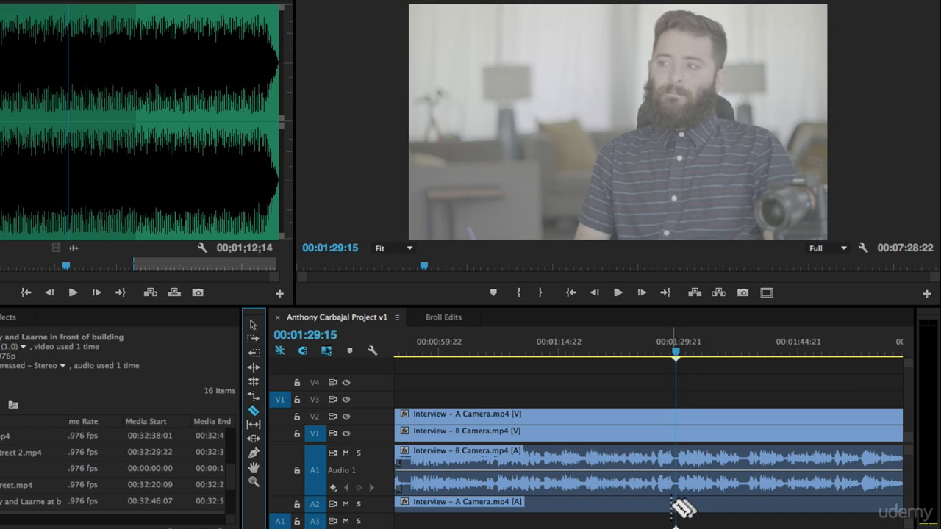
pyautogui.click(676, 433)
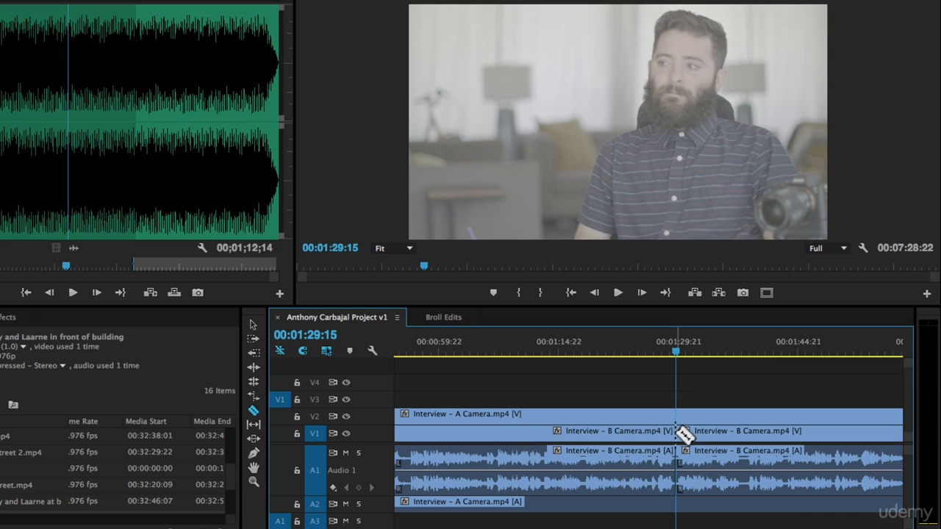
pyautogui.hotkey('ctrl', 'z')
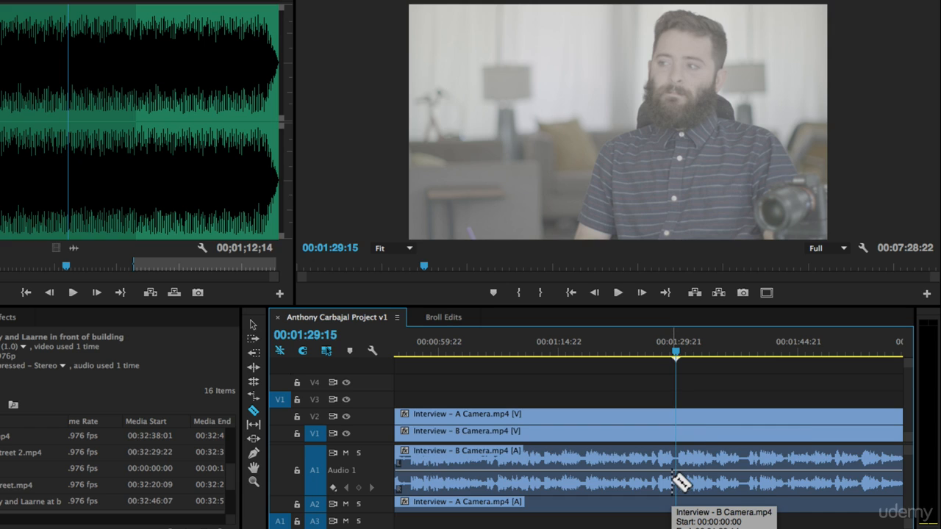
# Razor-cut all tracks at once at 00:01:29:15 and again at 00:01:38:09, and undo both cuts.
pyautogui.keyDown('shift'); pyautogui.click(685, 421); pyautogui.keyUp('shift')
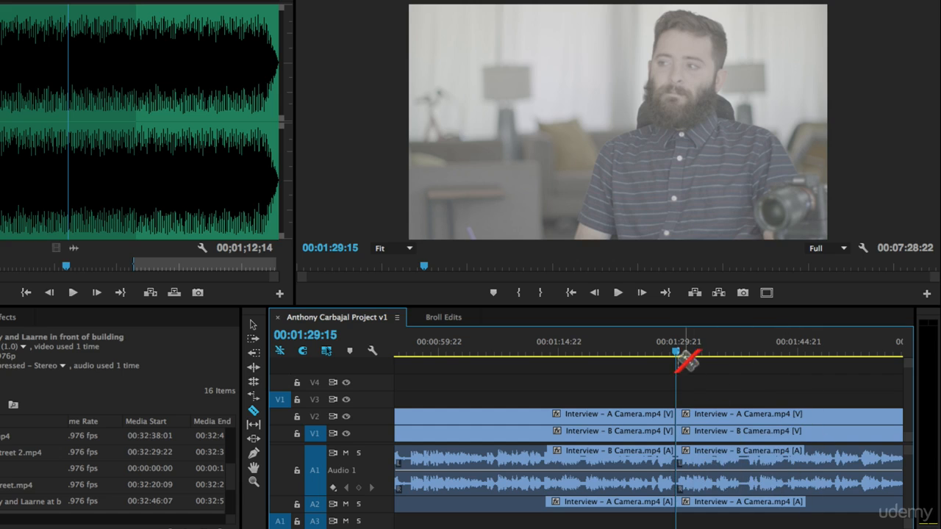
pyautogui.click(685, 354)
pyautogui.moveTo(686, 353); pyautogui.dragTo(744, 358)
pyautogui.keyDown('shift'); pyautogui.click(748, 421); pyautogui.keyUp('shift')
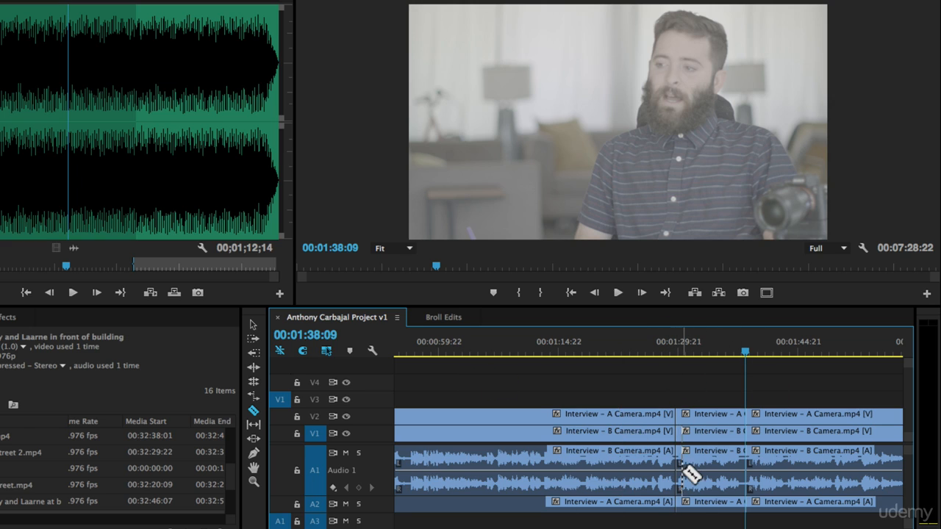
pyautogui.hotkey('ctrl', 'z')
pyautogui.hotkey('ctrl', 'z')
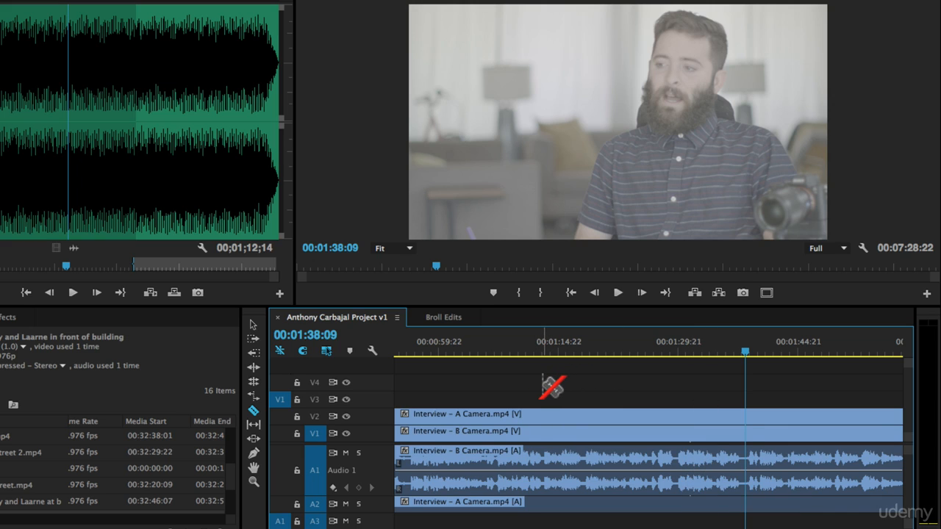
# Switch to the Selection tool, collapse audio track A1 and return the playhead to the start of the sequence.
pyautogui.press('v')
pyautogui.press('-')
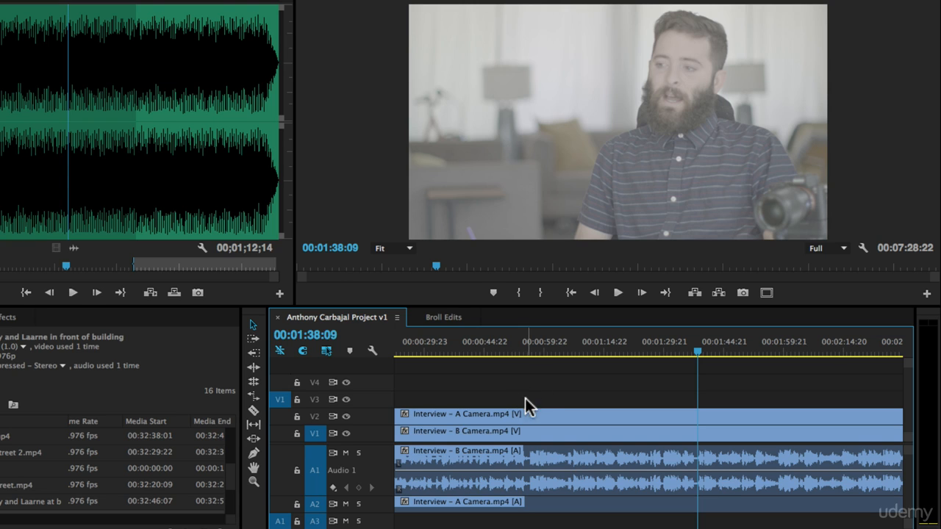
pyautogui.moveTo(503, 349); pyautogui.dragTo(349, 309)
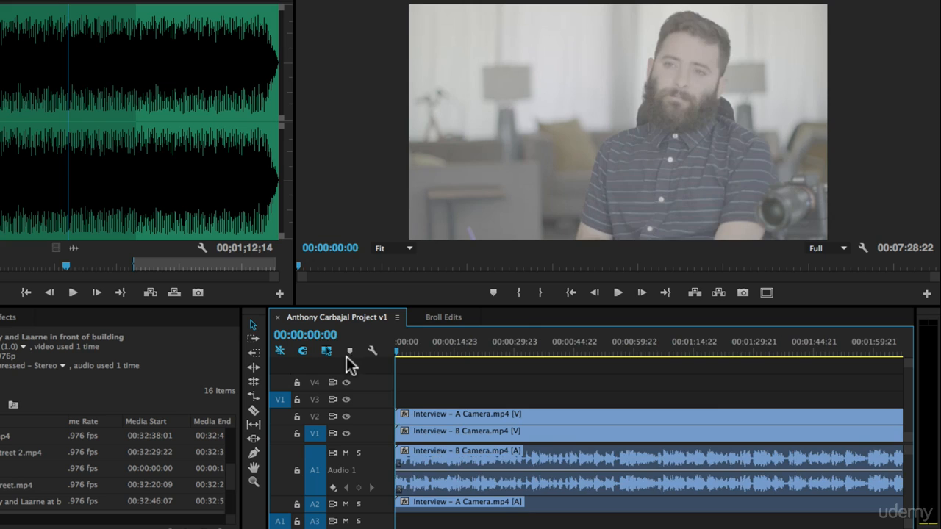
pyautogui.doubleClick(374, 457)
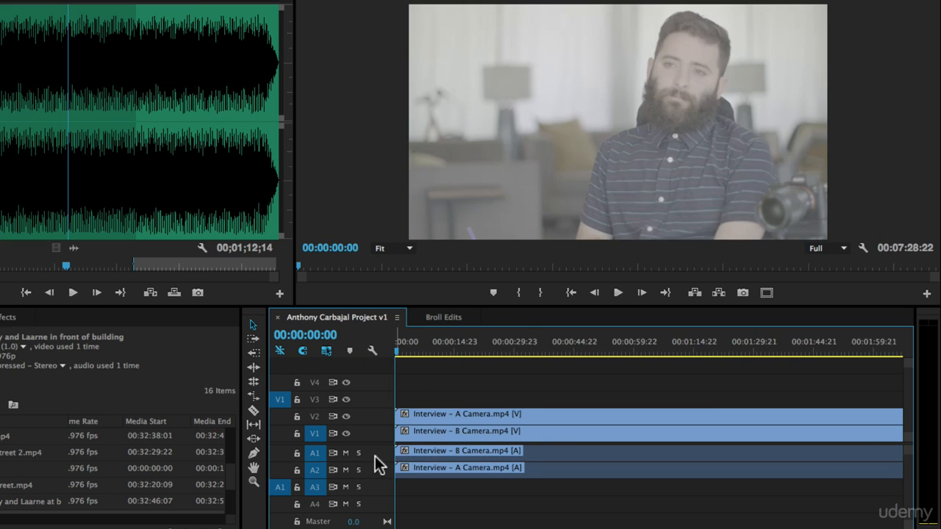
# Select the linked Interview - B Camera clip through its video and audio, and also select its A1 audio on its own.
pyautogui.click(478, 453)
pyautogui.click(541, 512)
pyautogui.click(537, 434)
pyautogui.click(561, 395)
pyautogui.click(536, 451)
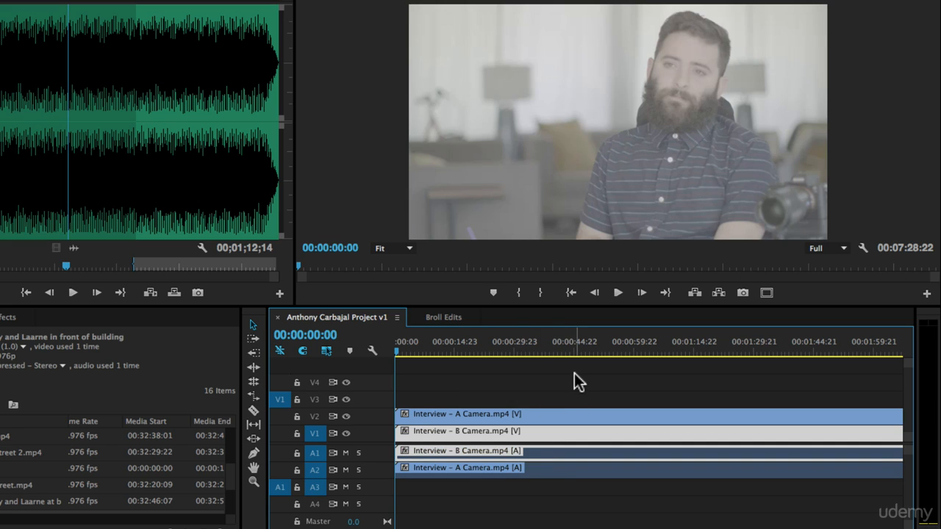
pyautogui.click(574, 373)
pyautogui.keyDown('alt'); pyautogui.click(528, 449); pyautogui.keyUp('alt')
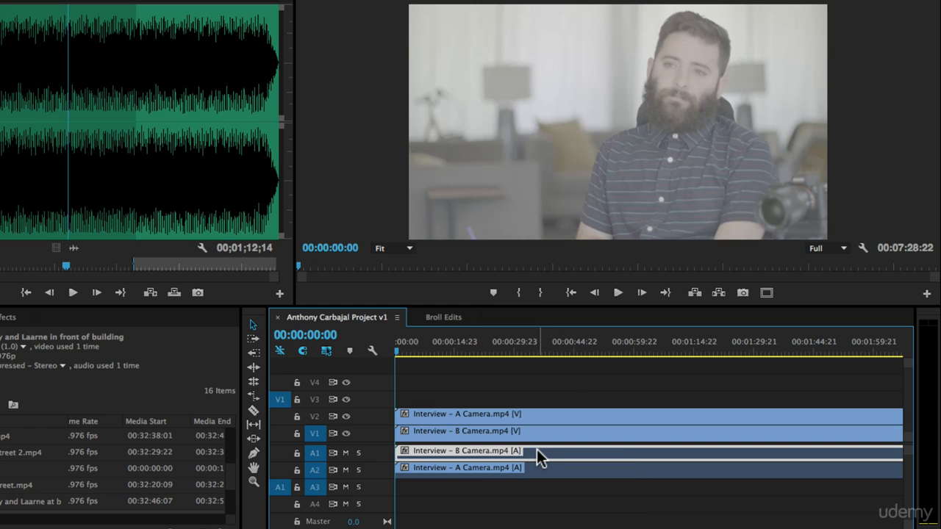
pyautogui.click(555, 369)
pyautogui.click(549, 428)
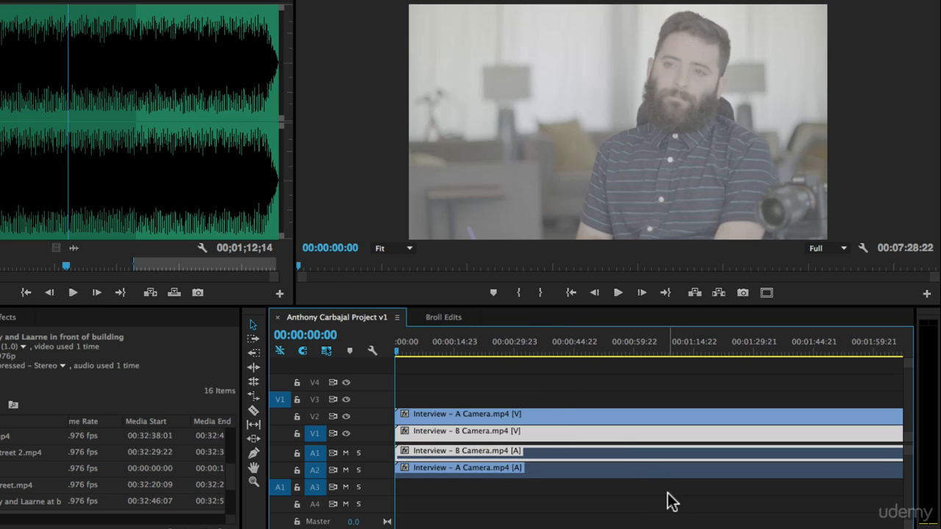
# Delete the linked Interview - B Camera clip and the linked Interview - A Camera clip one at a time, undoing each deletion.
pyautogui.click(545, 379)
pyautogui.click(547, 451)
pyautogui.press('Delete')
pyautogui.press('super+z')
pyautogui.click(522, 414)
pyautogui.press('Delete')
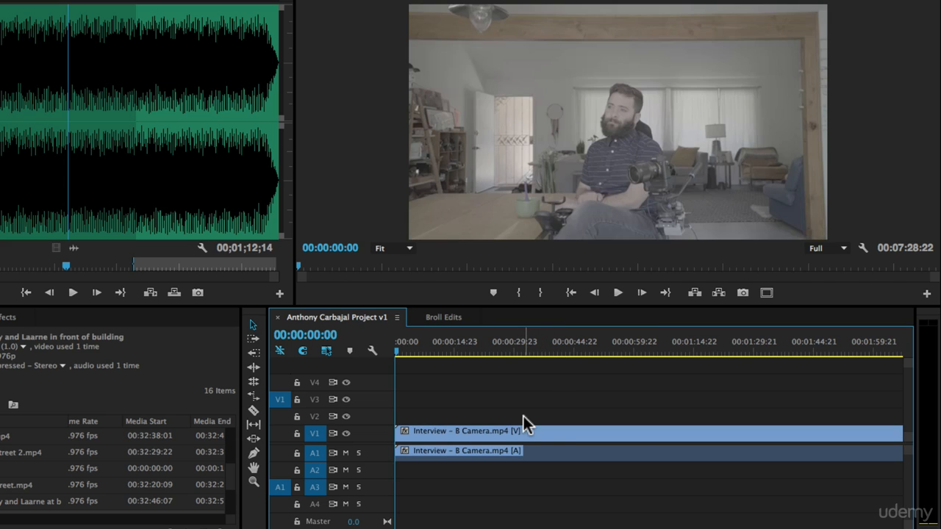
pyautogui.press('super+z')
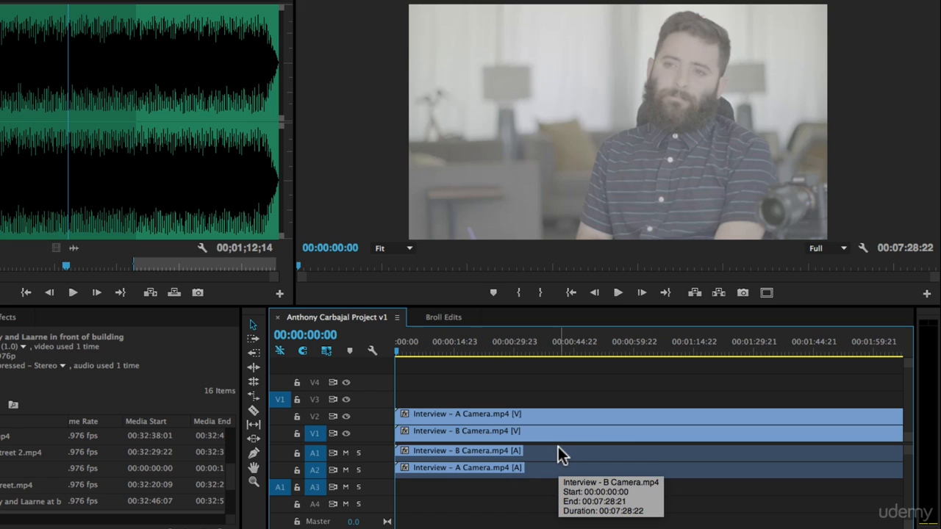
# Delete only the audio of Interview - B Camera from A1, and undo the deletion.
pyautogui.click(538, 450)
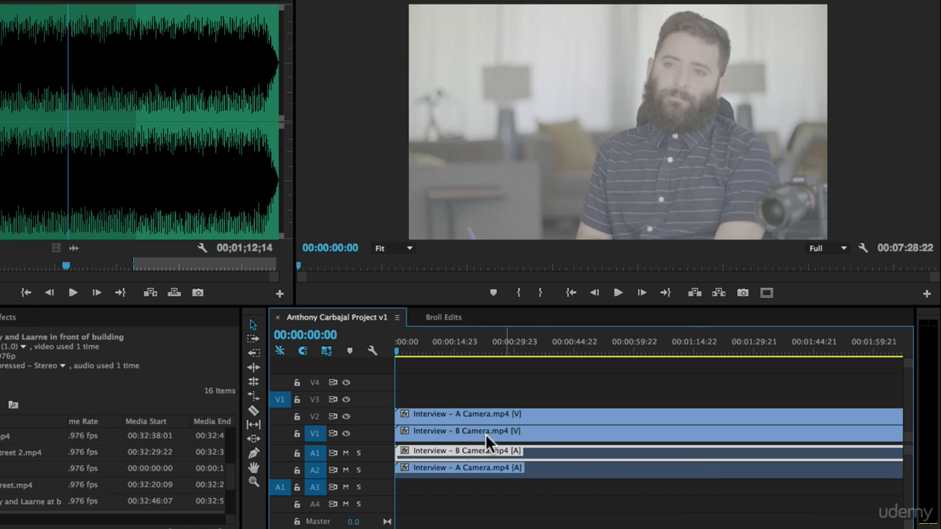
pyautogui.press('Delete')
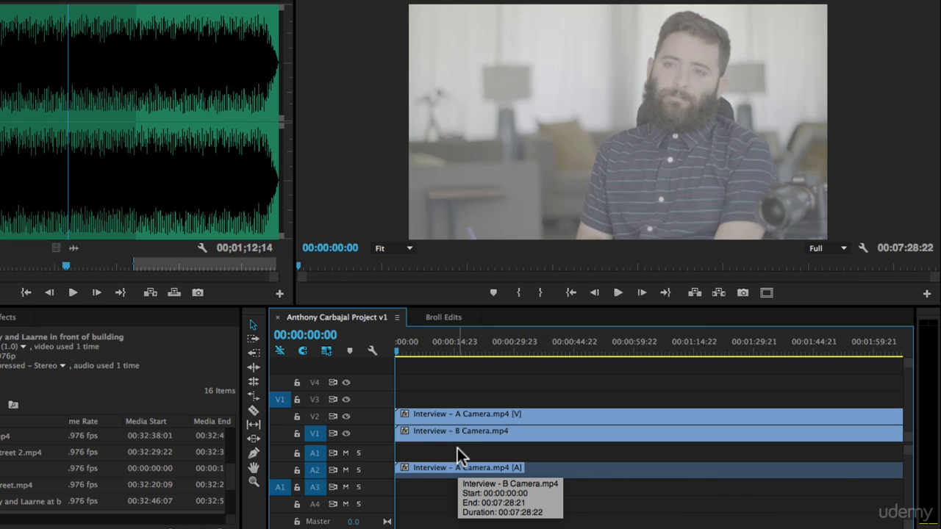
pyautogui.hotkey('ctrl', 'z')
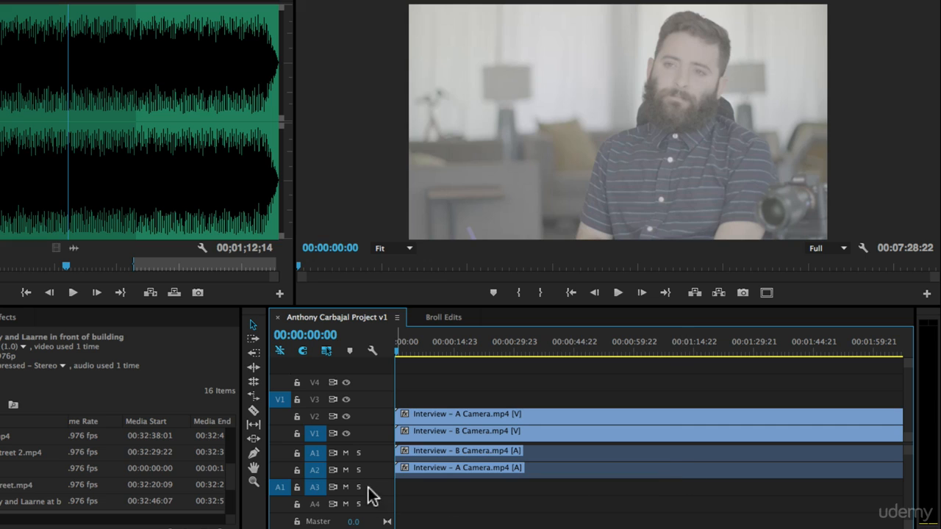
pyautogui.rightClick(541, 452)
pyautogui.click(560, 376)
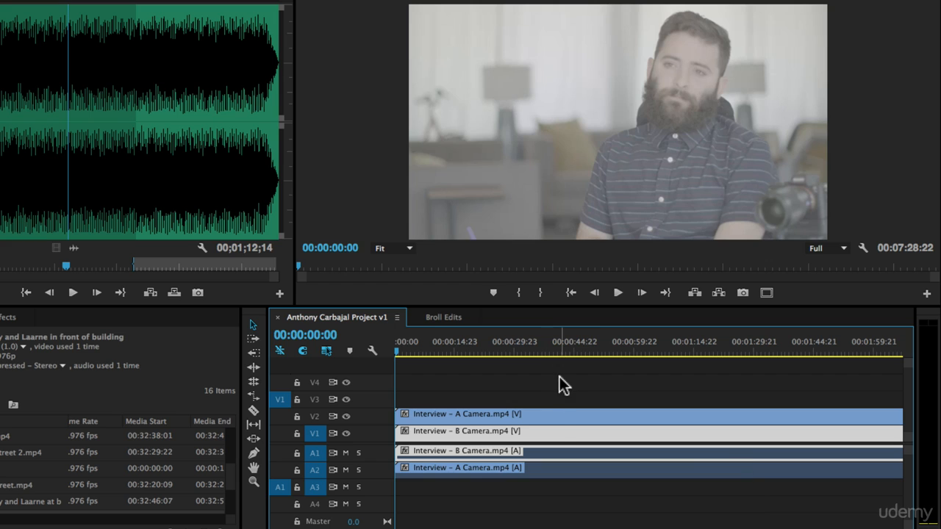
pyautogui.rightClick(532, 426)
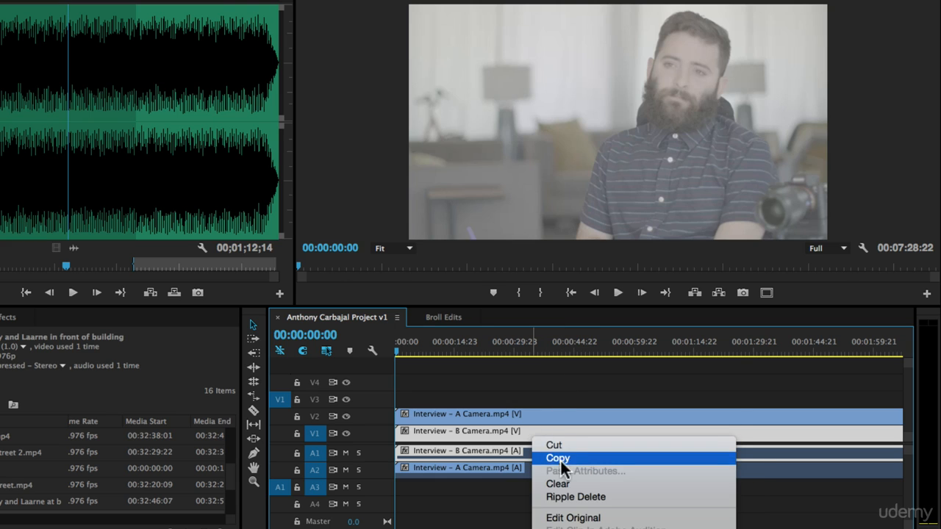
pyautogui.click(467, 386)
pyautogui.click(547, 390)
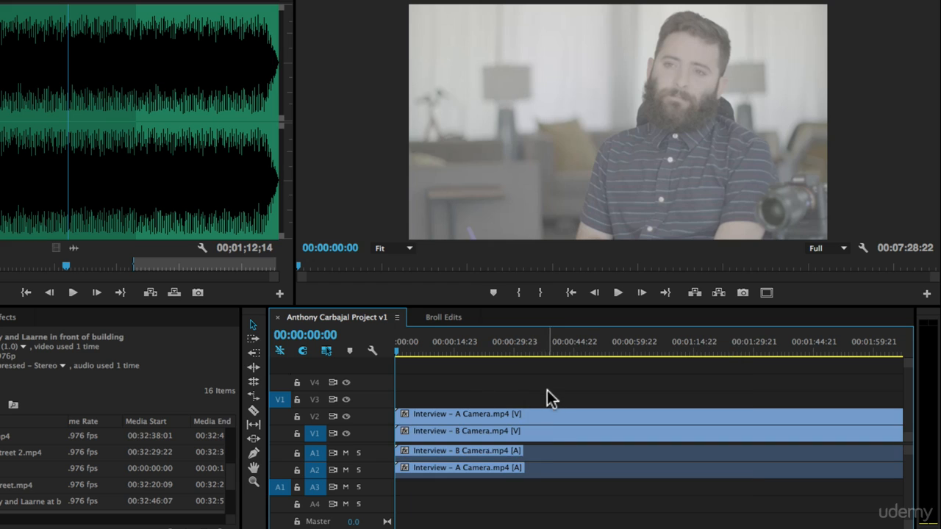
# Disable only the audio portion of Interview - B Camera.mp4 on A1, without affecting its linked video.
pyautogui.rightClick(541, 450)
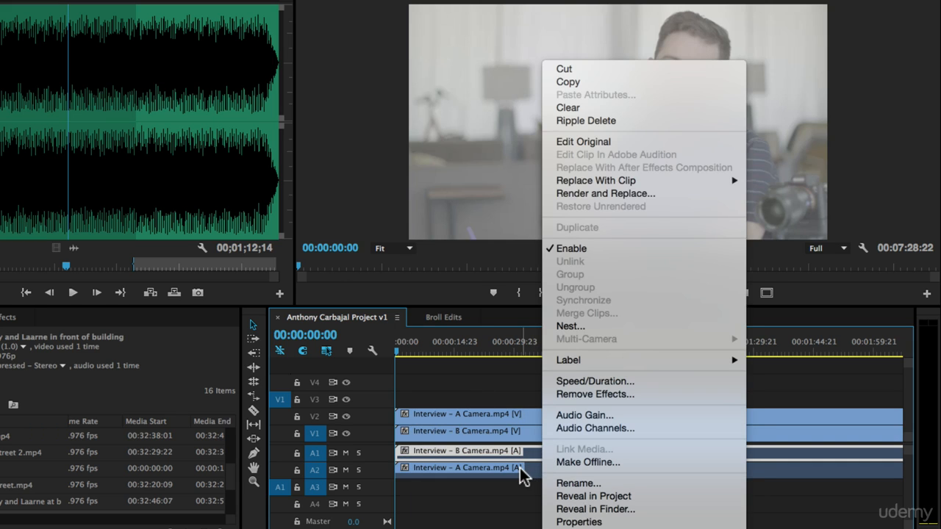
pyautogui.click(571, 250)
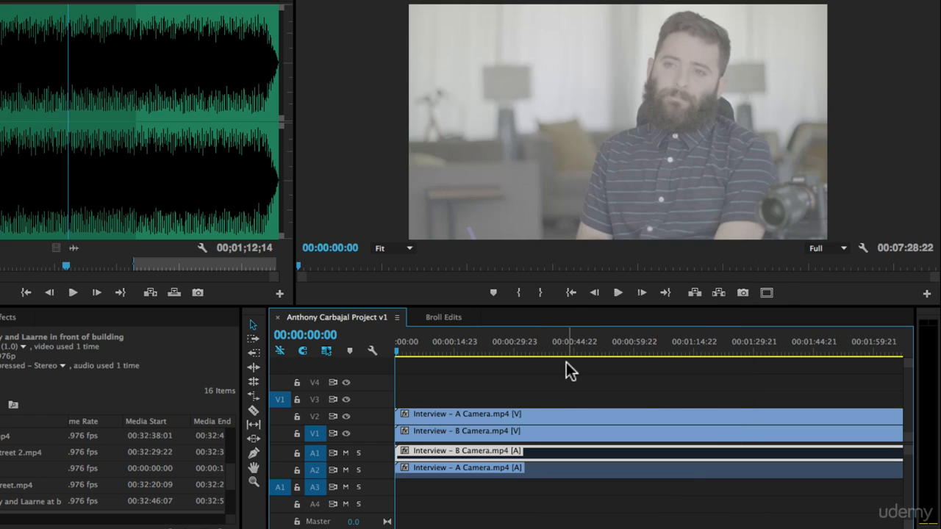
# Scrub to 00:00:36:15, try the video track output toggles and play the interview from there with the B Camera audio disabled.
pyautogui.moveTo(463, 351); pyautogui.dragTo(541, 351)
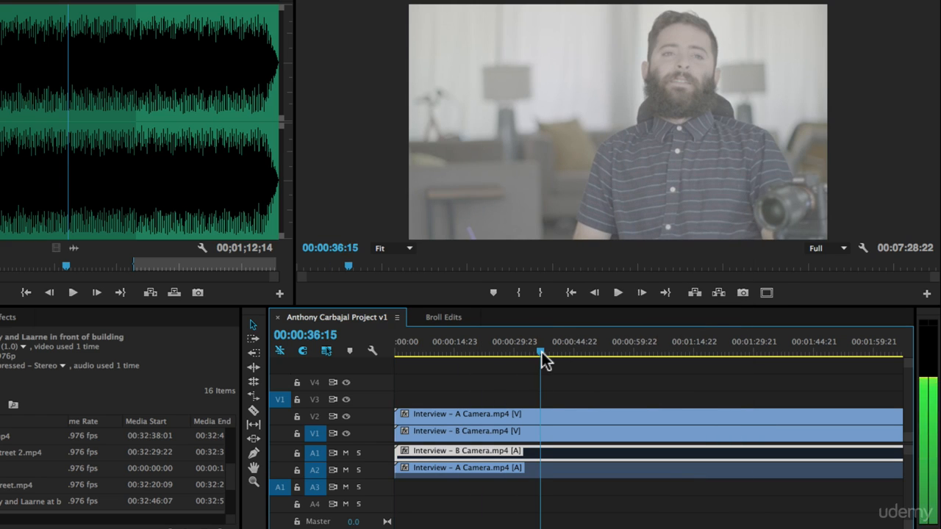
pyautogui.click(345, 430)
pyautogui.click(346, 417)
pyautogui.click(345, 416)
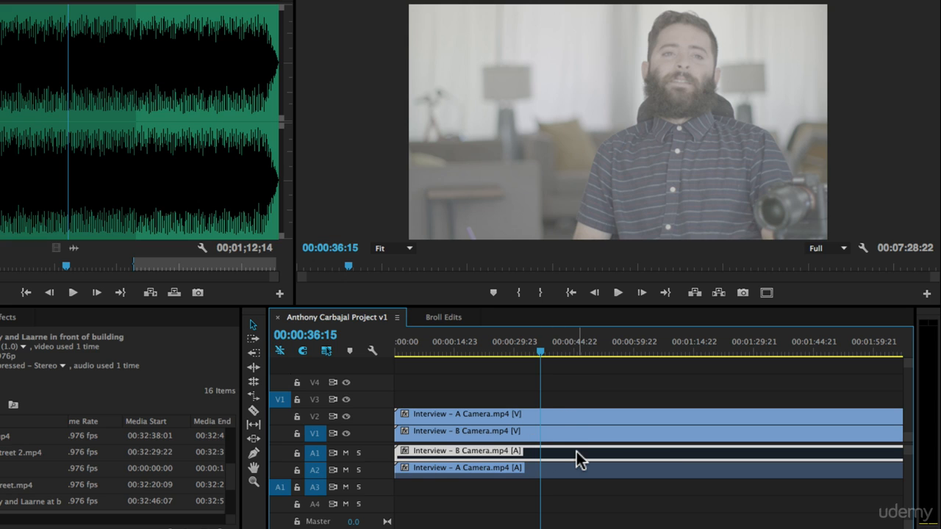
pyautogui.press('space')
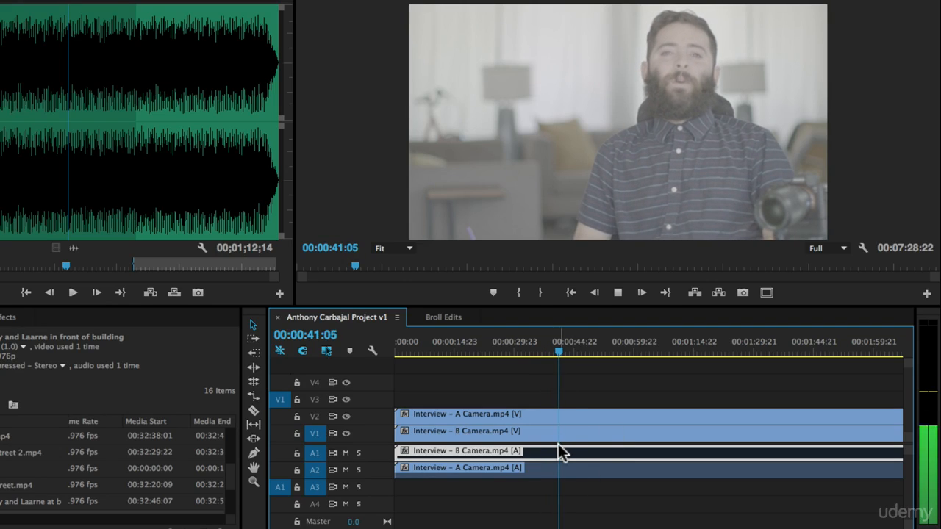
# Stop playback and make the timeline area taller, leaving no clip selected.
pyautogui.press('space')
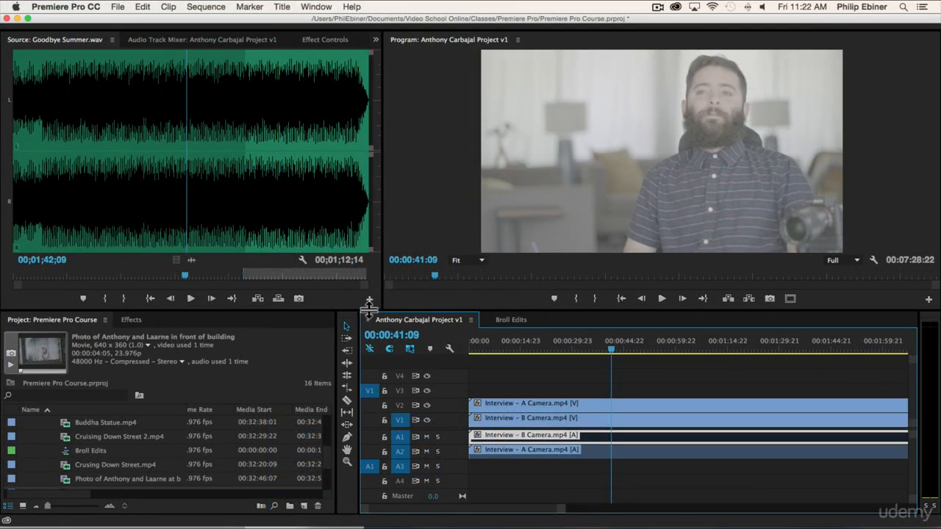
pyautogui.moveTo(369, 308); pyautogui.dragTo(362, 266)
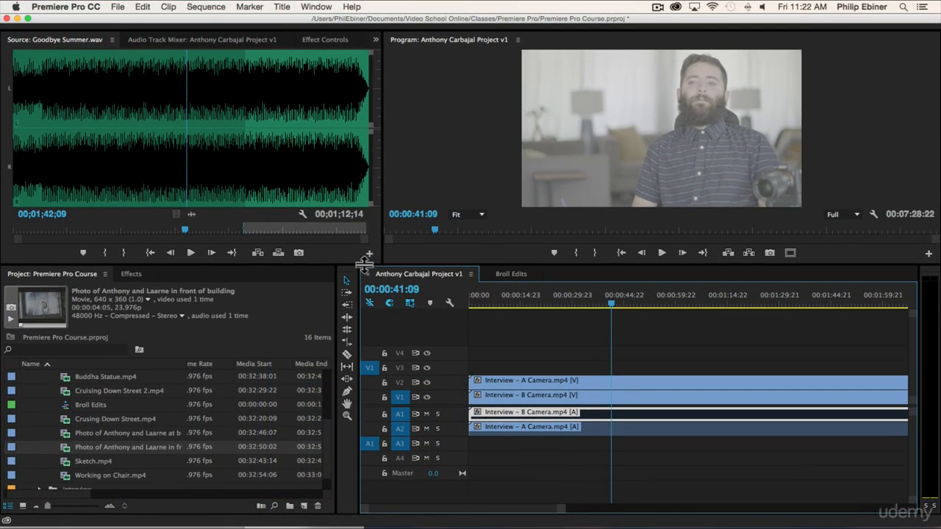
pyautogui.click(577, 354)
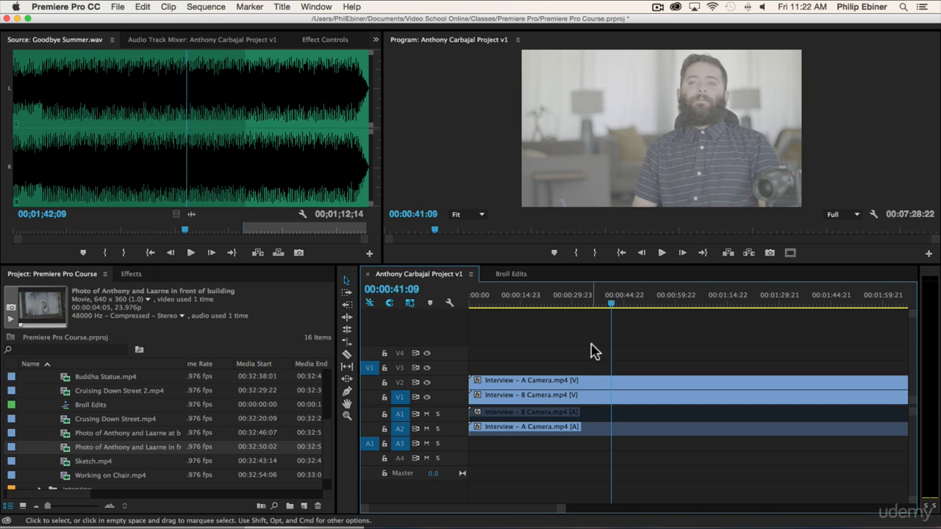
# Fit the full length of the interview sequence in the timeline and return the playhead to 00:00:00:00.
pyautogui.moveTo(500, 301); pyautogui.dragTo(619, 308)
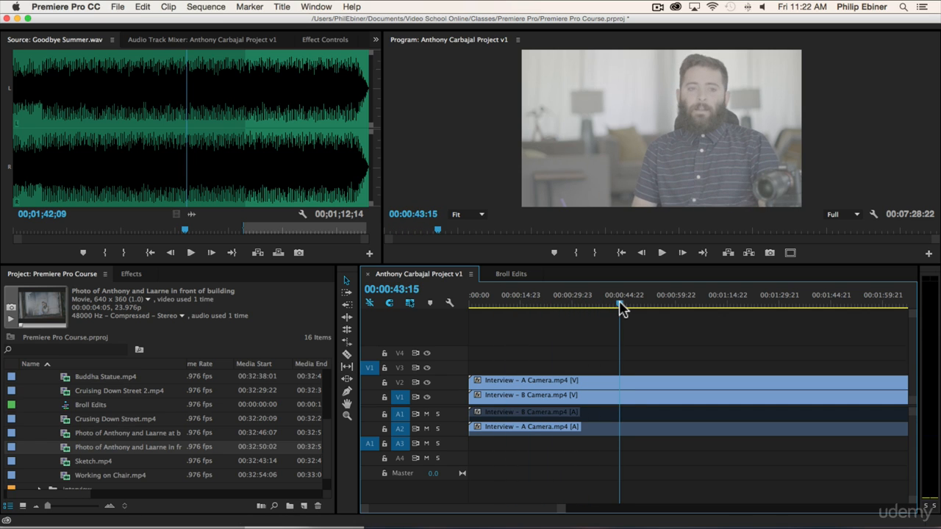
pyautogui.moveTo(619, 308); pyautogui.dragTo(586, 304)
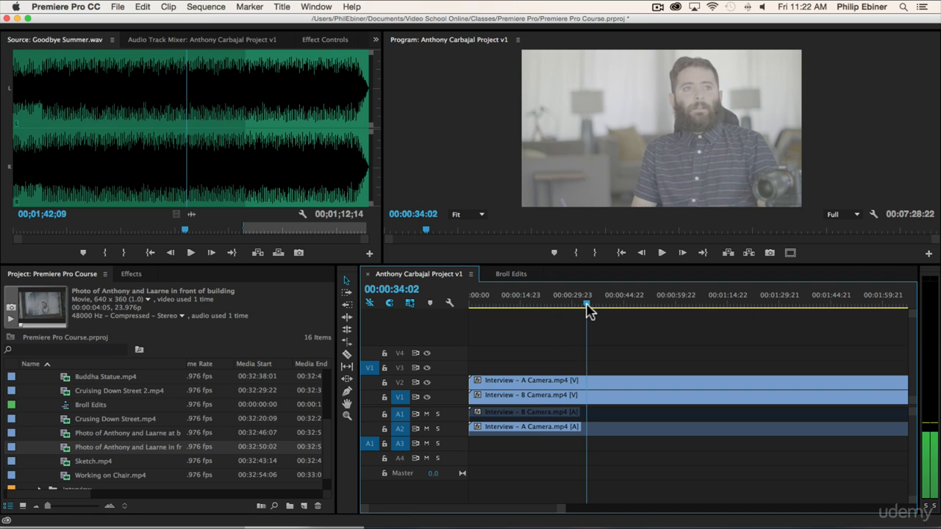
pyautogui.press('\\')
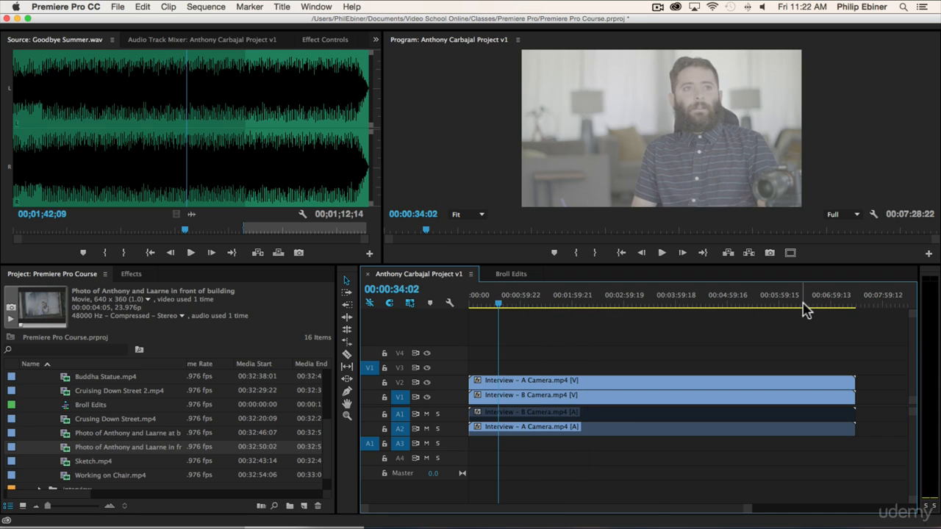
pyautogui.moveTo(486, 303); pyautogui.dragTo(397, 292)
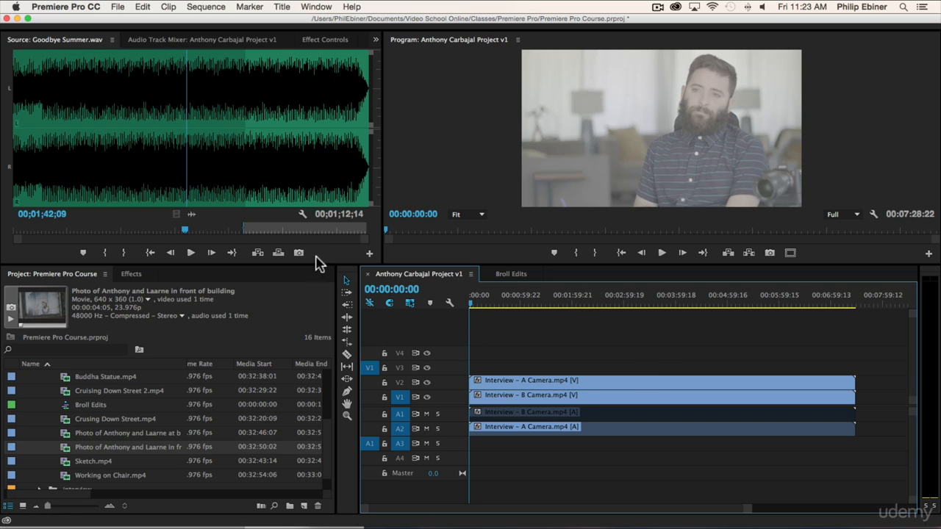
# Scrub through the interview's first minute and a half to review the footage, ending with the playhead at 00:00:37:12.
pyautogui.moveTo(477, 302); pyautogui.dragTo(550, 304)
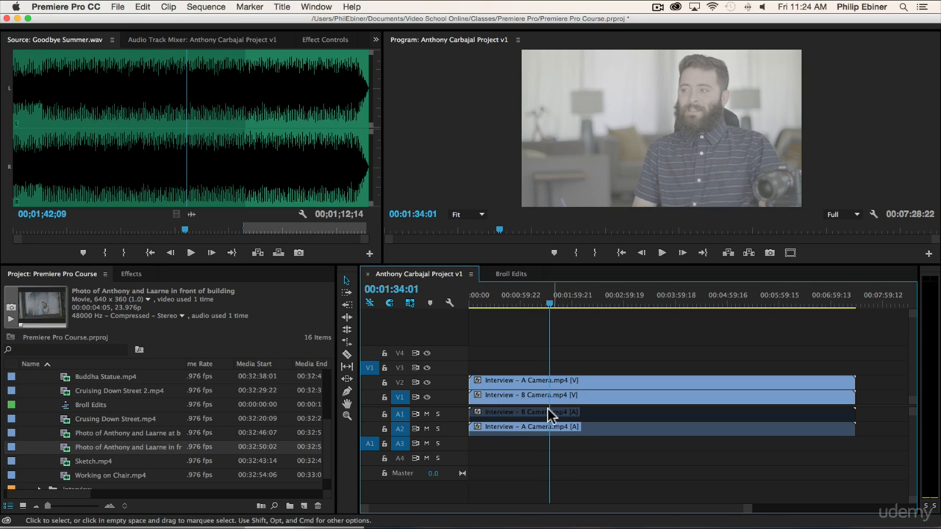
pyautogui.moveTo(476, 299); pyautogui.dragTo(505, 302)
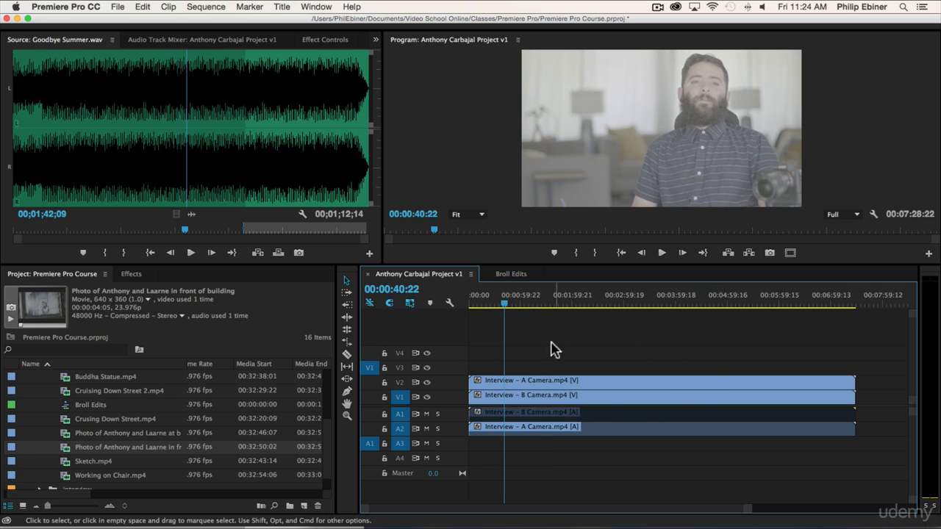
pyautogui.click(521, 303)
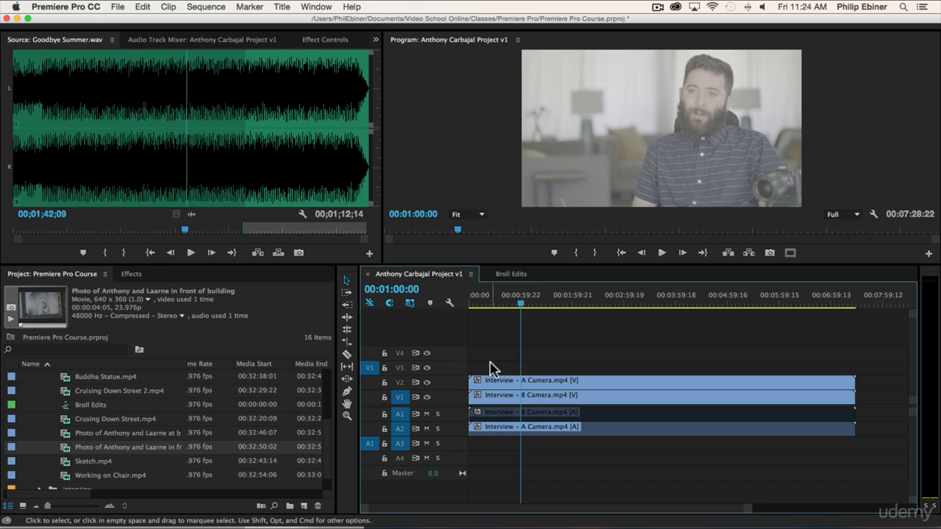
pyautogui.moveTo(525, 307); pyautogui.dragTo(520, 337)
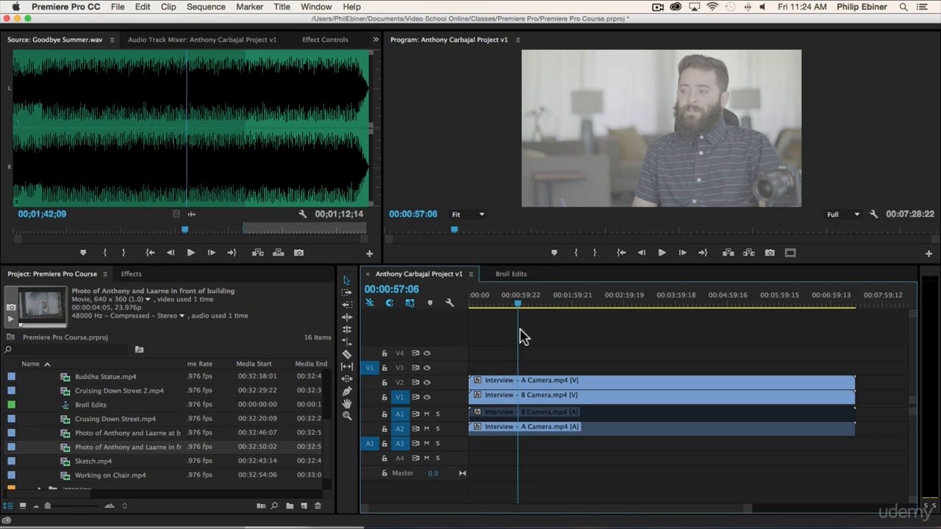
pyautogui.click(519, 304)
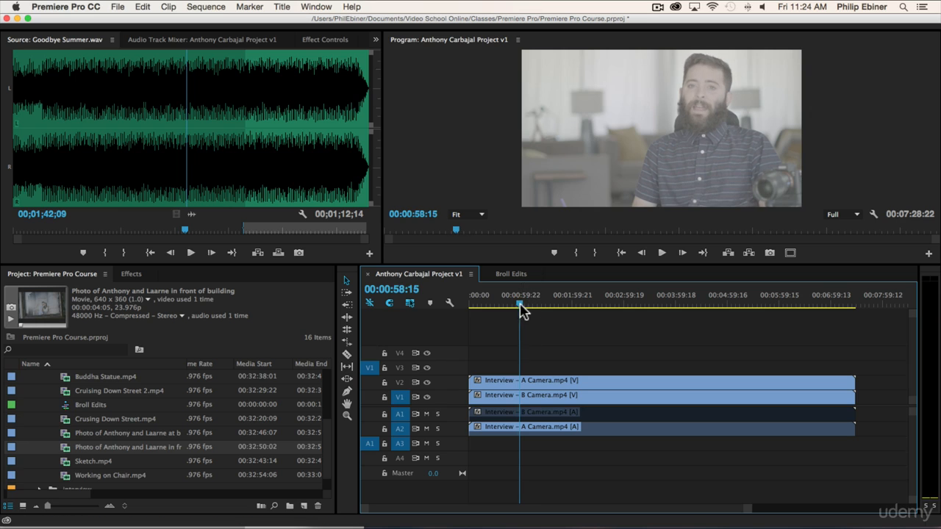
pyautogui.click(535, 304)
pyautogui.moveTo(537, 306); pyautogui.dragTo(504, 326)
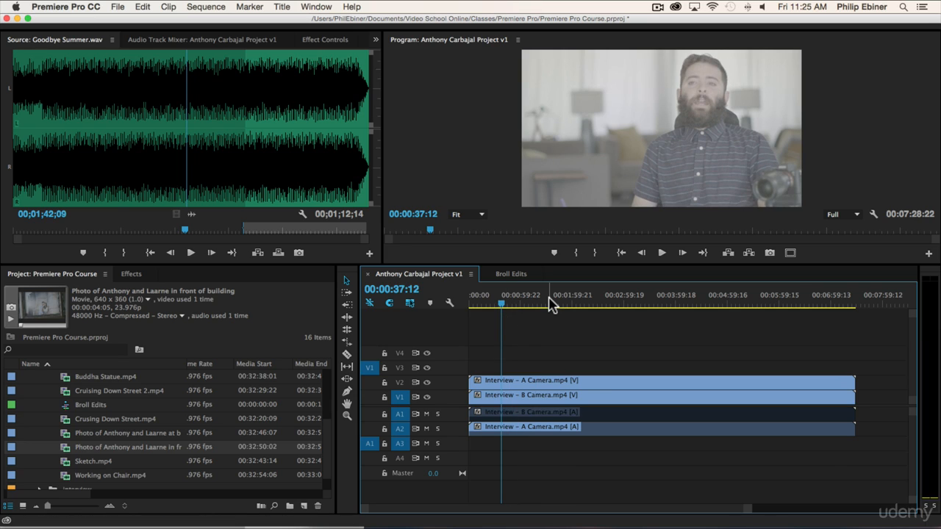